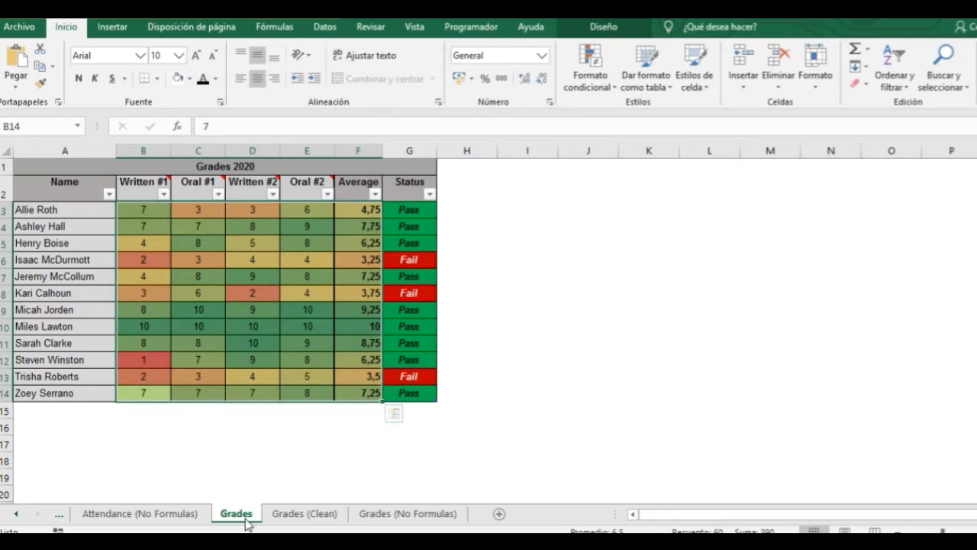
Step: Examine the Grades sheet's color-coded grades, the Average and Status formulas, and the notes on the exam headers
left_click(137, 208)
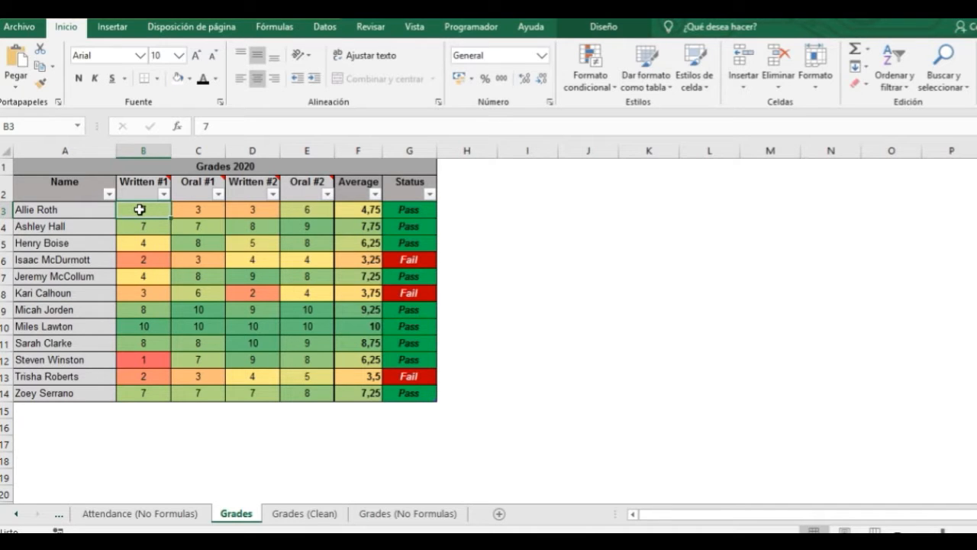
left_click_drag(140, 209, 348, 392)
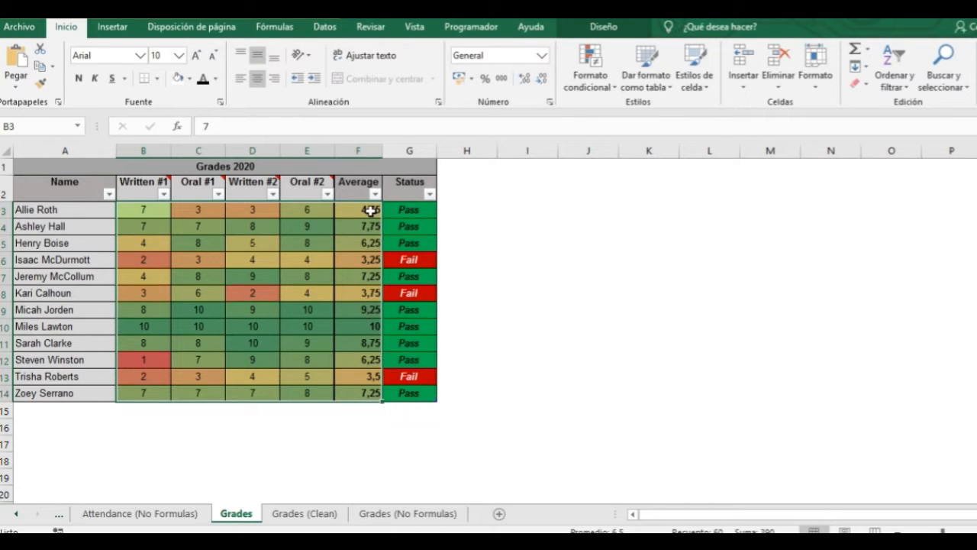
left_click_drag(370, 210, 358, 397)
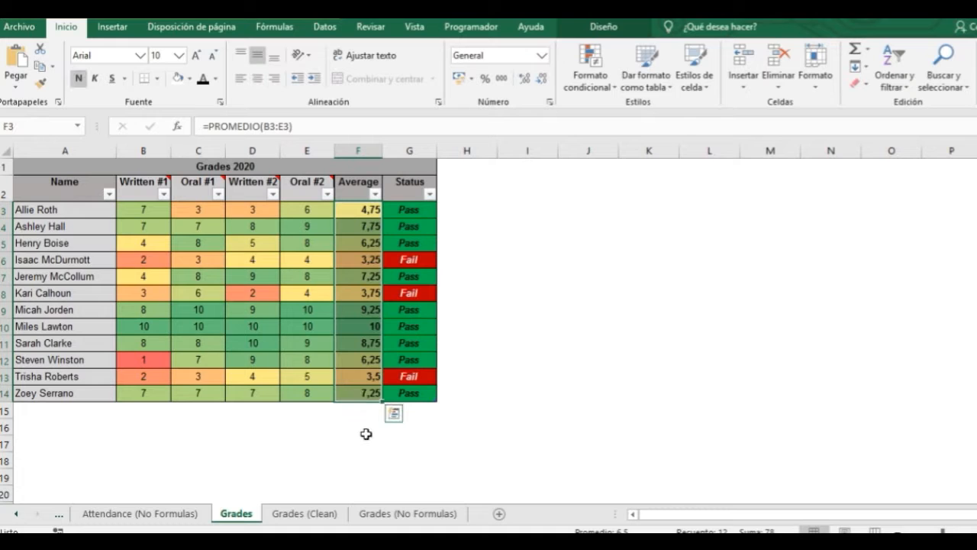
left_click(411, 208)
left_click_drag(405, 209, 405, 395)
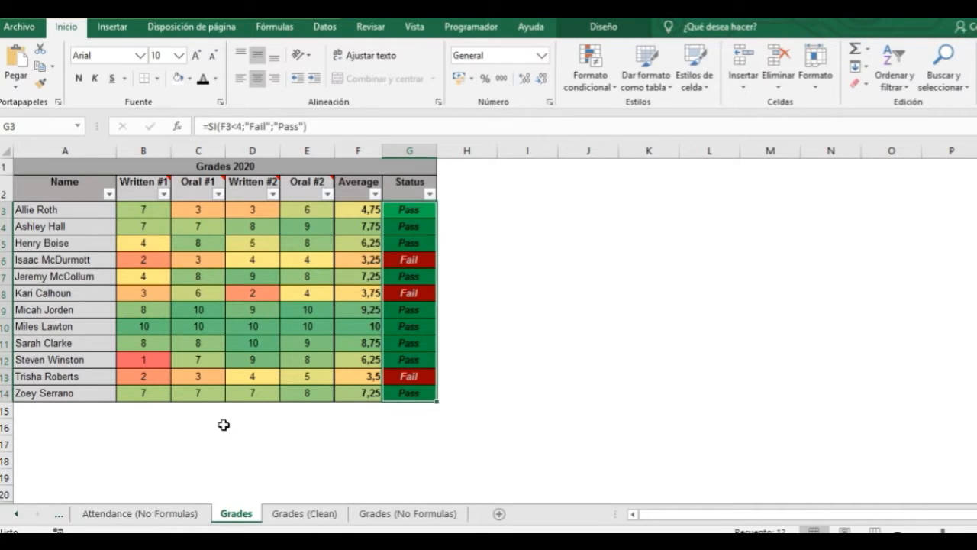
left_click(127, 191)
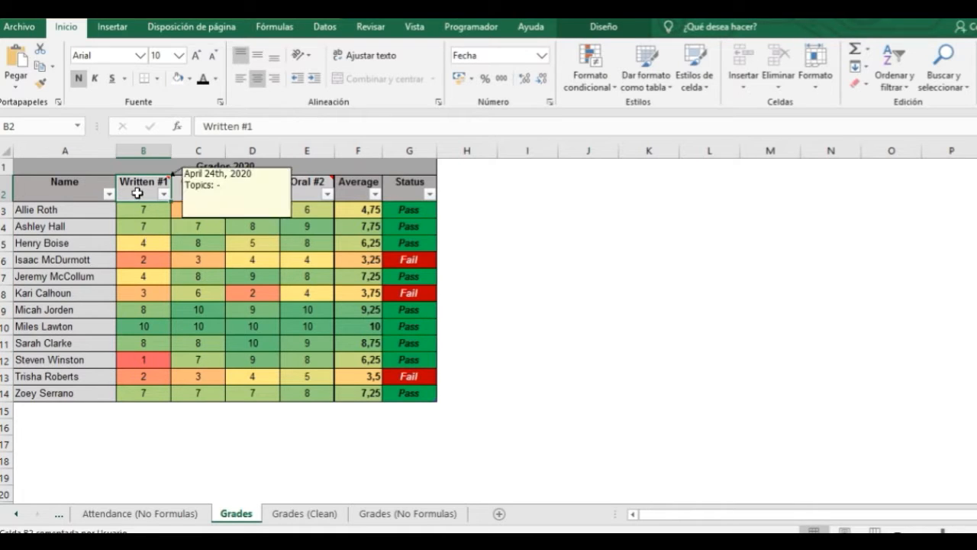
left_click(185, 192)
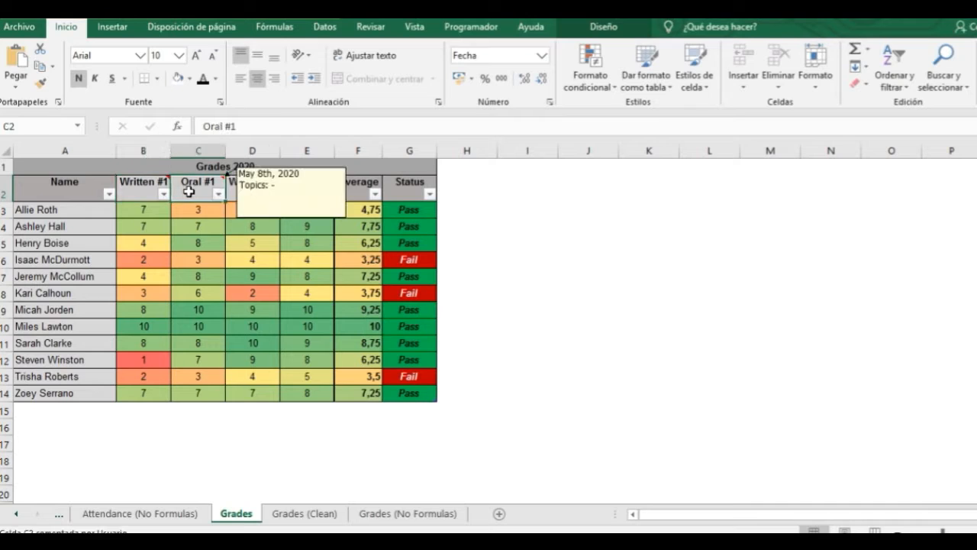
mouse_move(127, 186)
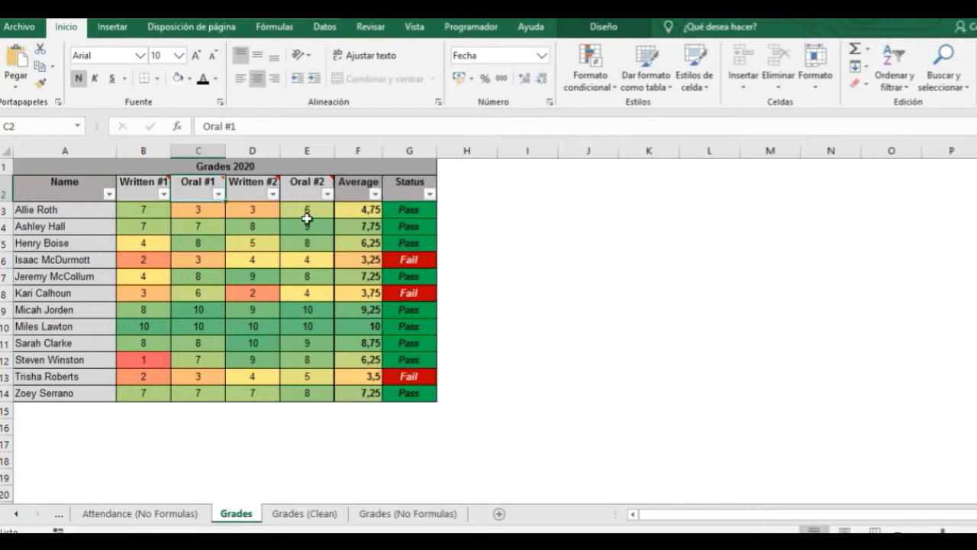
left_click(297, 195)
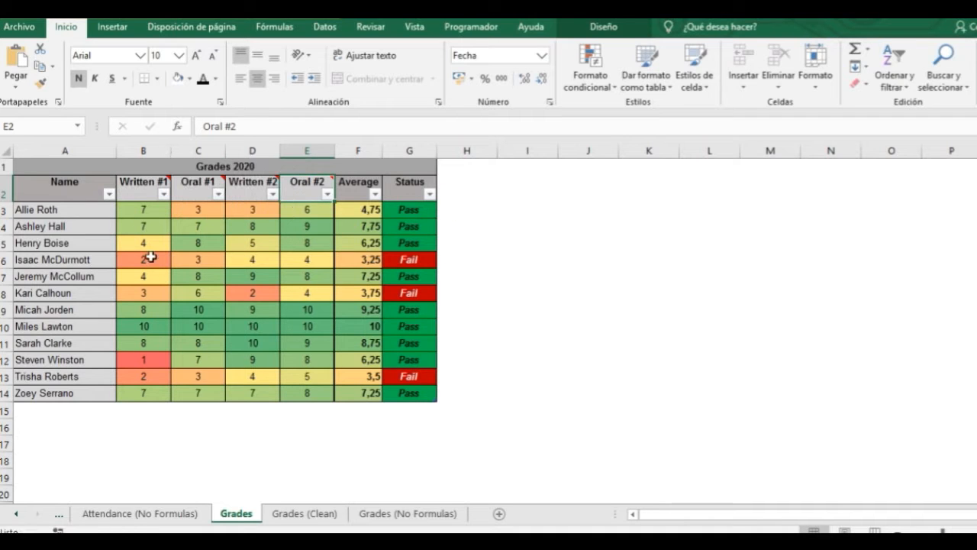
Step: On the Grades (No Formulas) sheet, format A2:G3 as a table with headers, using the first light table style
left_click(391, 513)
left_click_drag(67, 186, 94, 196)
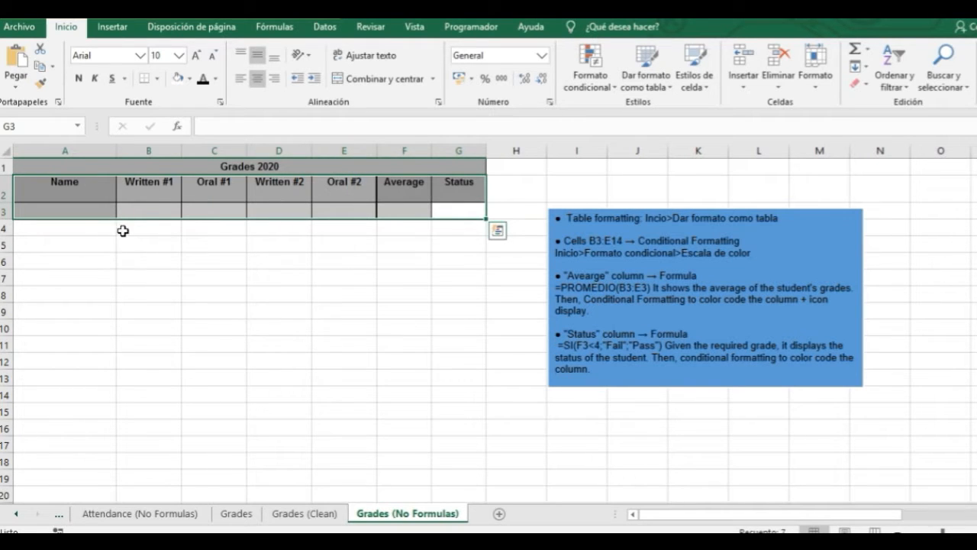
left_click_drag(104, 189, 453, 212)
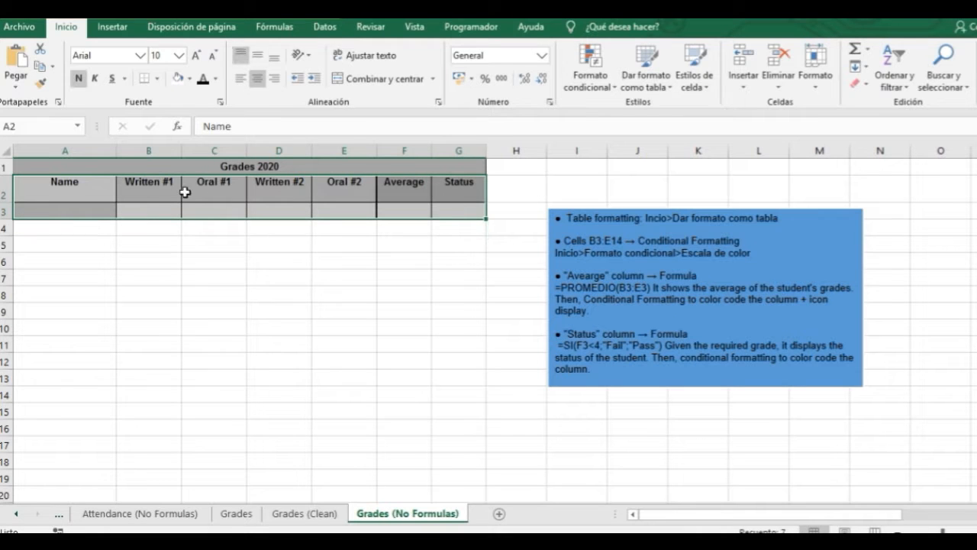
left_click(651, 84)
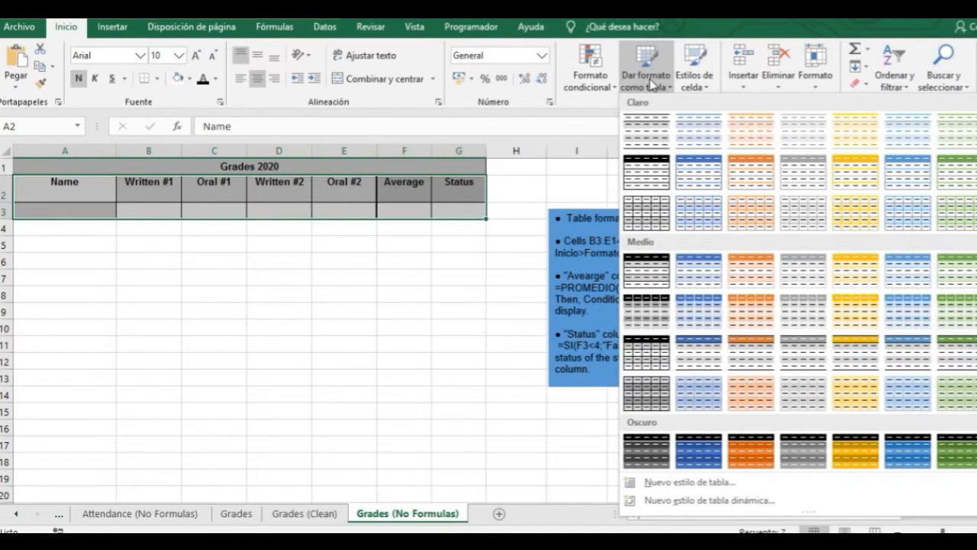
left_click(647, 132)
left_click(607, 214)
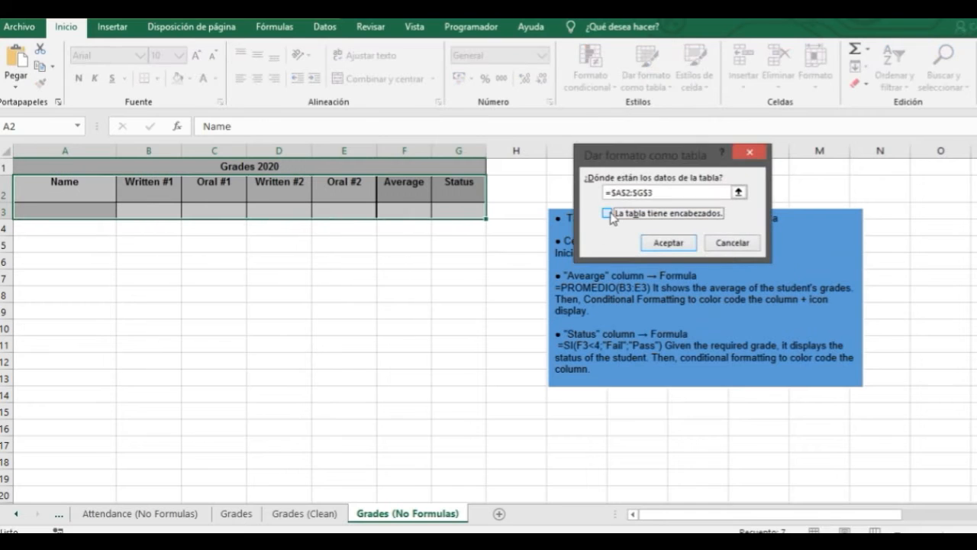
left_click(668, 243)
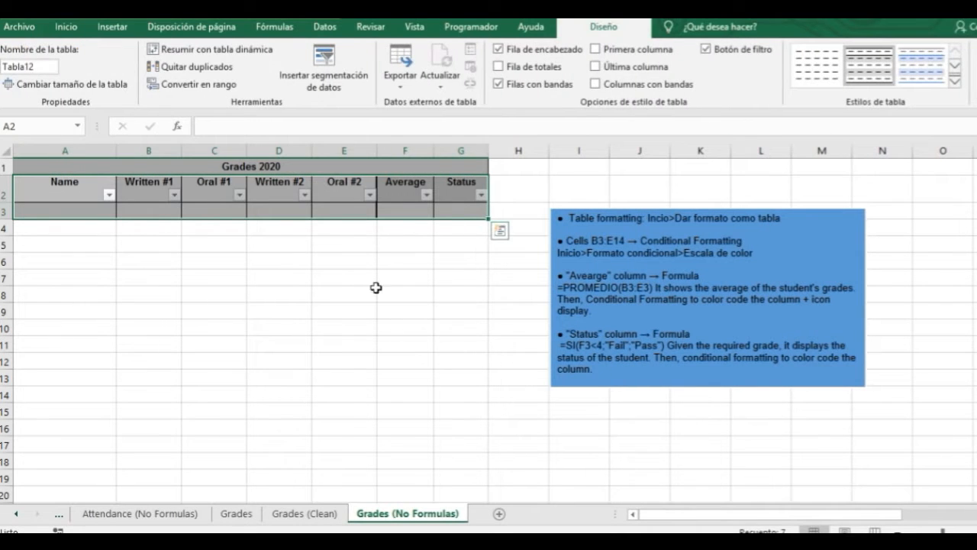
left_click(83, 196)
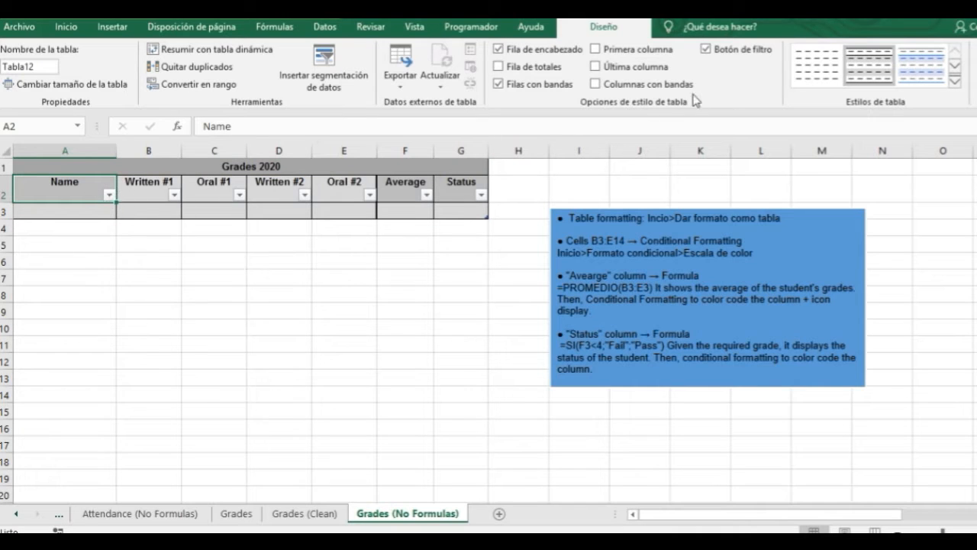
Step: Sort the table on the Grades sheet by Status from A to Z and check the Pass and Fail groups
left_click(236, 513)
left_click(286, 226)
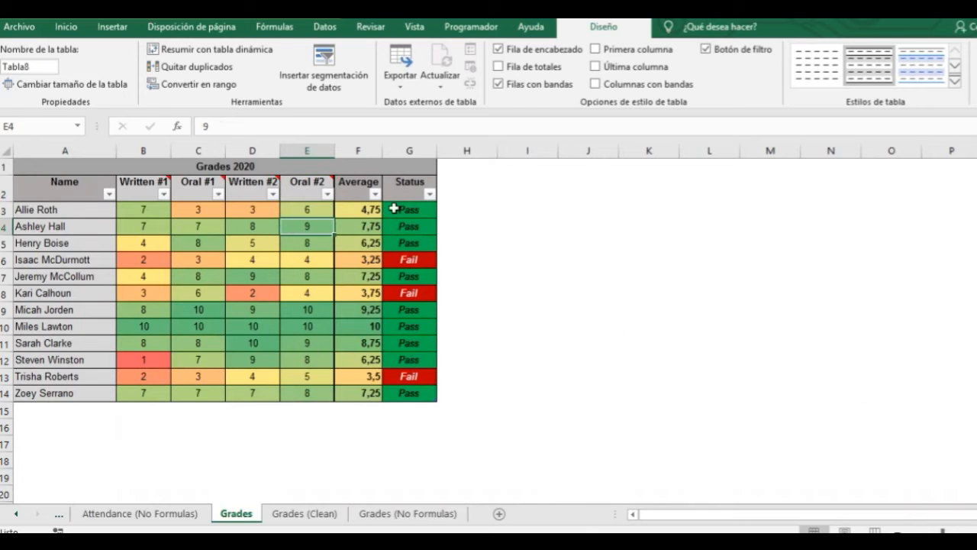
left_click(431, 195)
left_click(420, 210)
left_click_drag(401, 261, 404, 391)
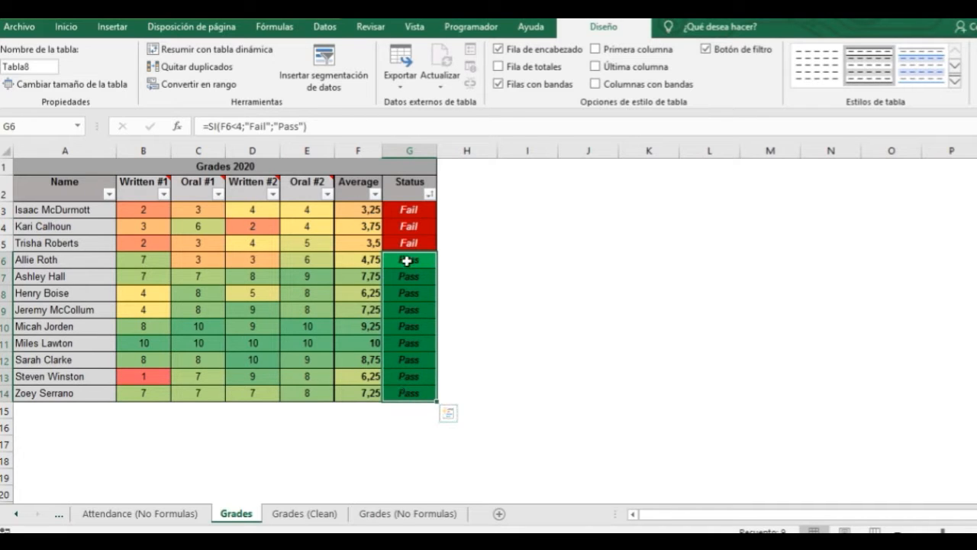
left_click(406, 259)
left_click_drag(403, 241, 403, 211)
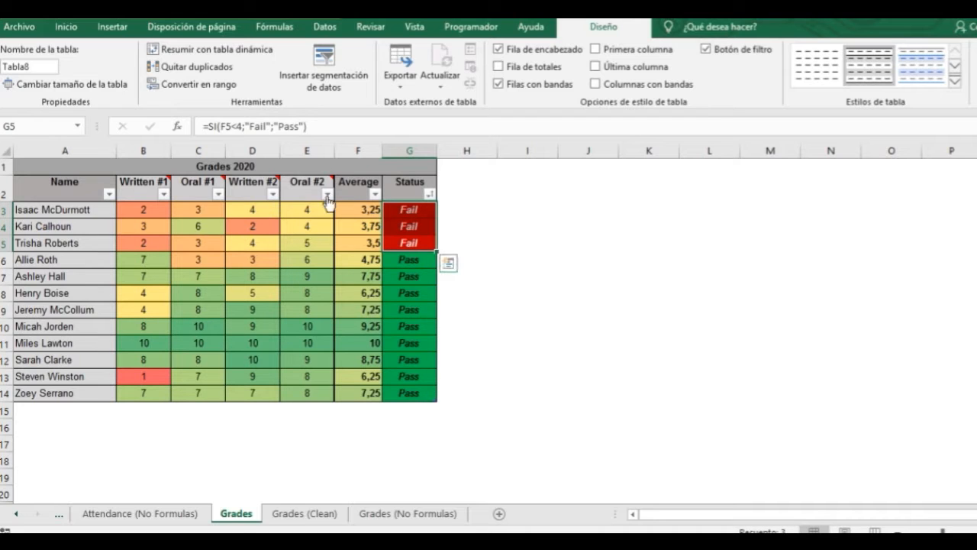
Step: Sort the Grades table by Oral #1 from largest to smallest and check the ordered column
left_click(219, 194)
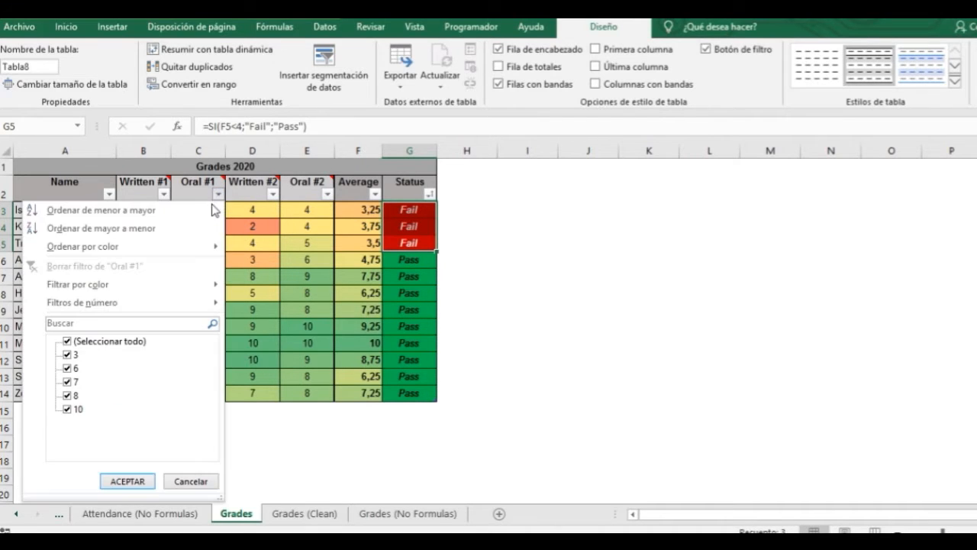
left_click(163, 228)
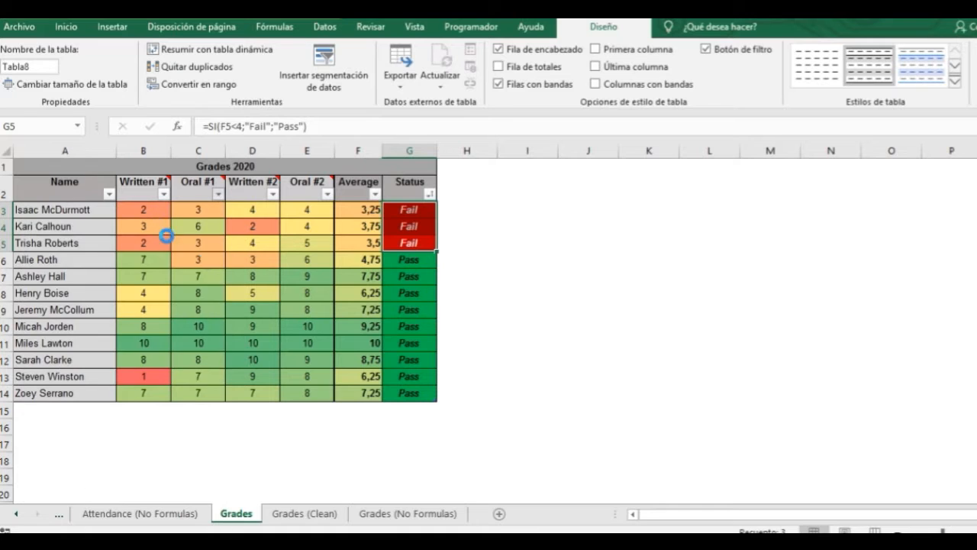
left_click(260, 293)
left_click_drag(200, 210, 203, 392)
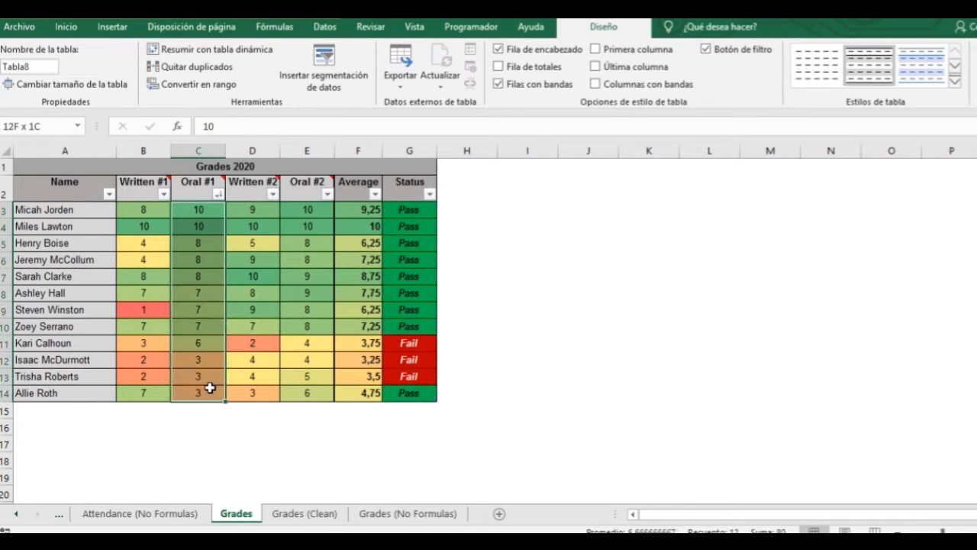
Step: Sort the Grades table by Name from A to Z
left_click(155, 328)
left_click(108, 194)
left_click(68, 211)
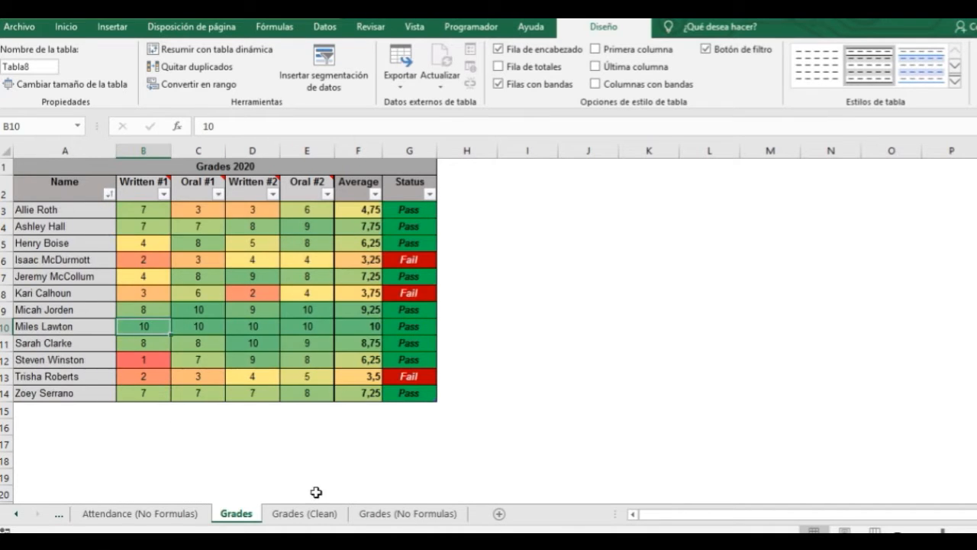
Step: On the Grades (No Formulas) sheet, apply the green-yellow-red color scale conditional format to cells B3:F3
left_click(394, 517)
left_click(155, 238)
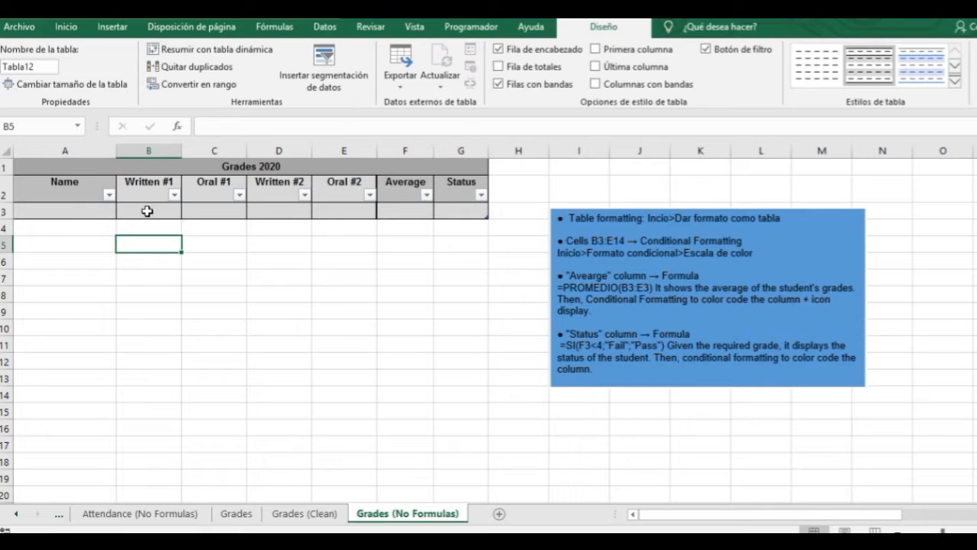
left_click(182, 213)
left_click_drag(181, 212, 395, 208)
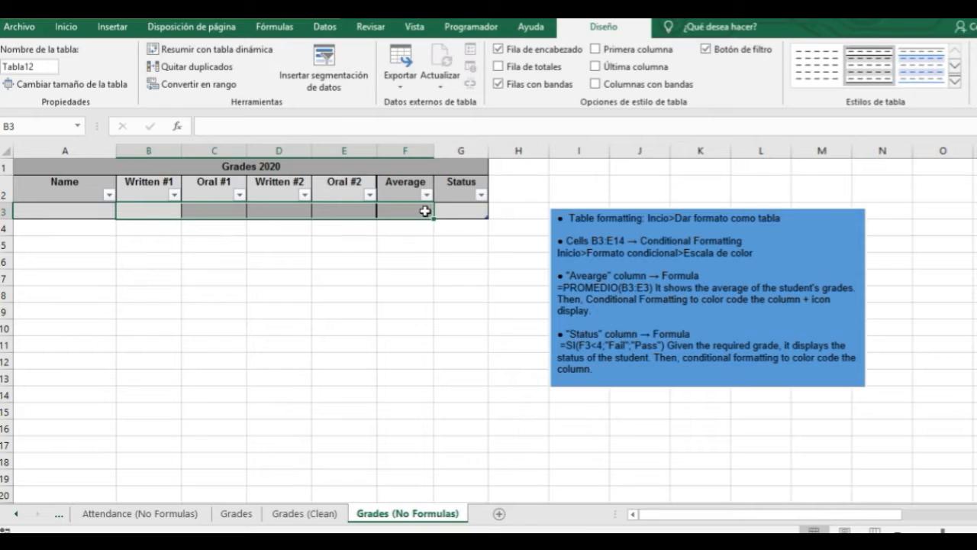
left_click(68, 30)
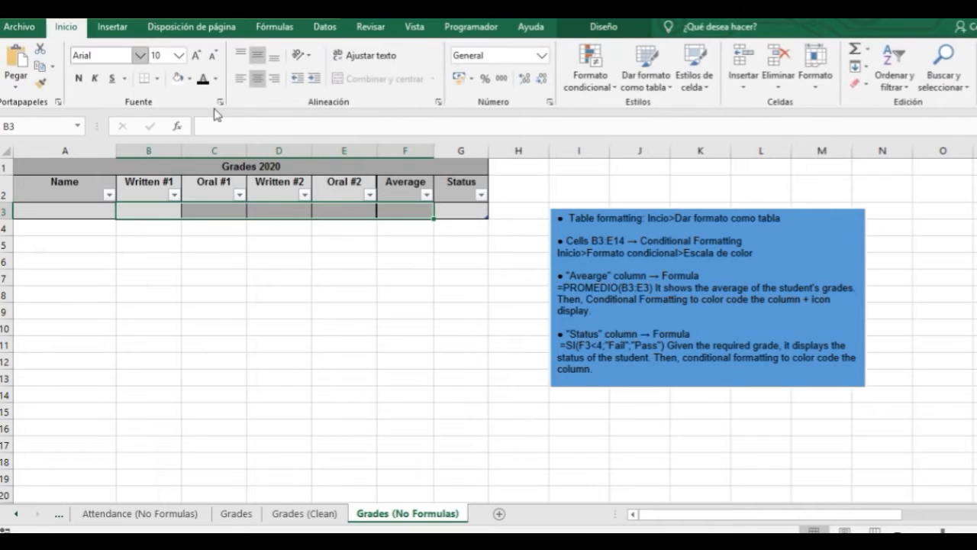
left_click(609, 84)
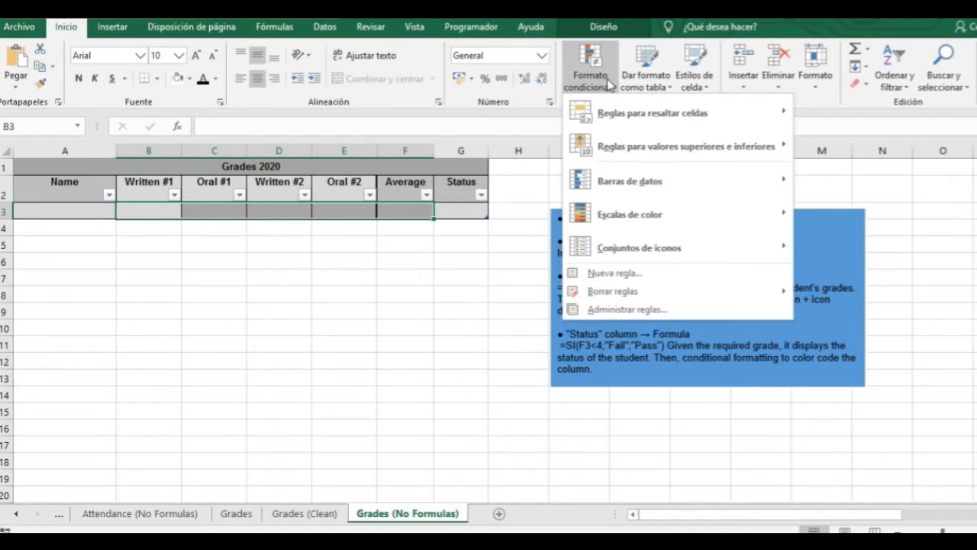
mouse_move(659, 221)
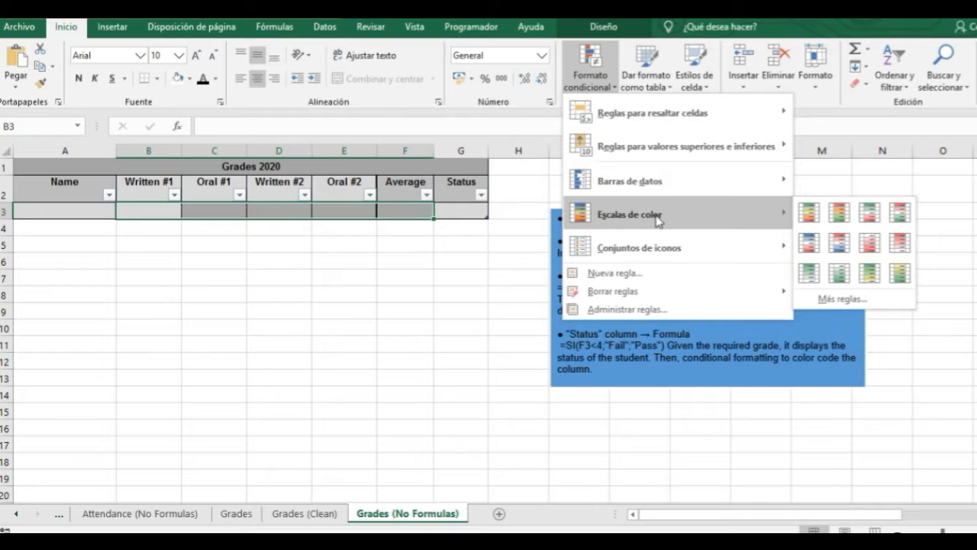
left_click(809, 214)
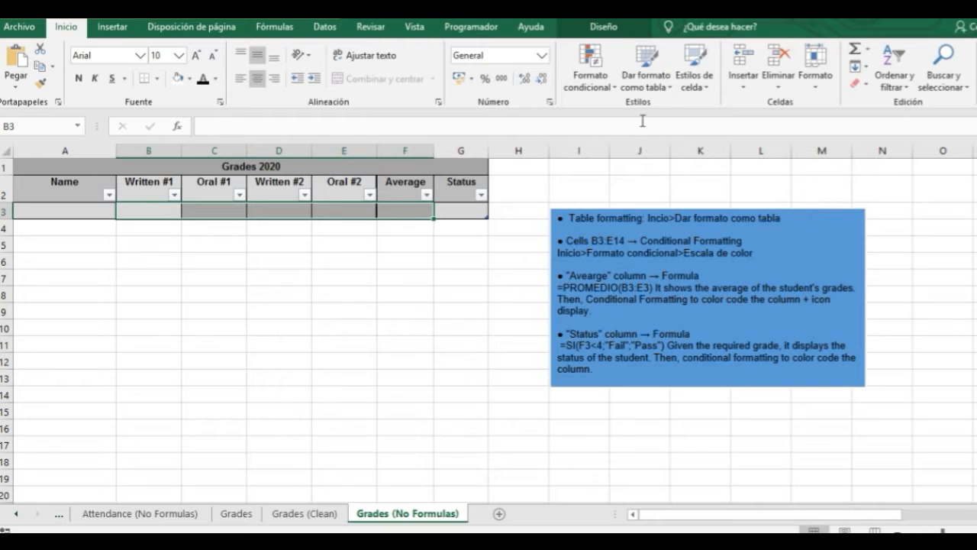
Step: Edit the color scale rule on B3:F3, setting the minimum to Number 1 and the maximum to Number 10
left_click(608, 90)
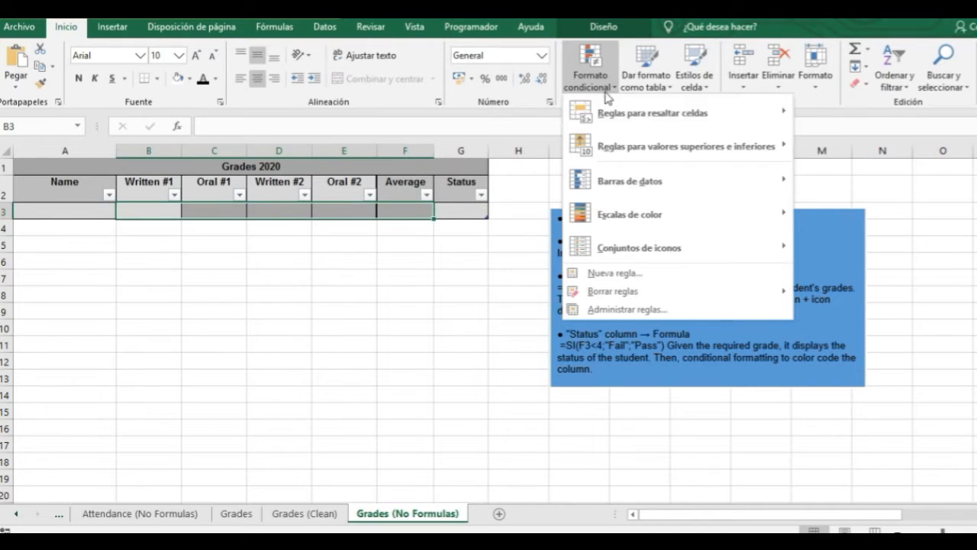
left_click(642, 316)
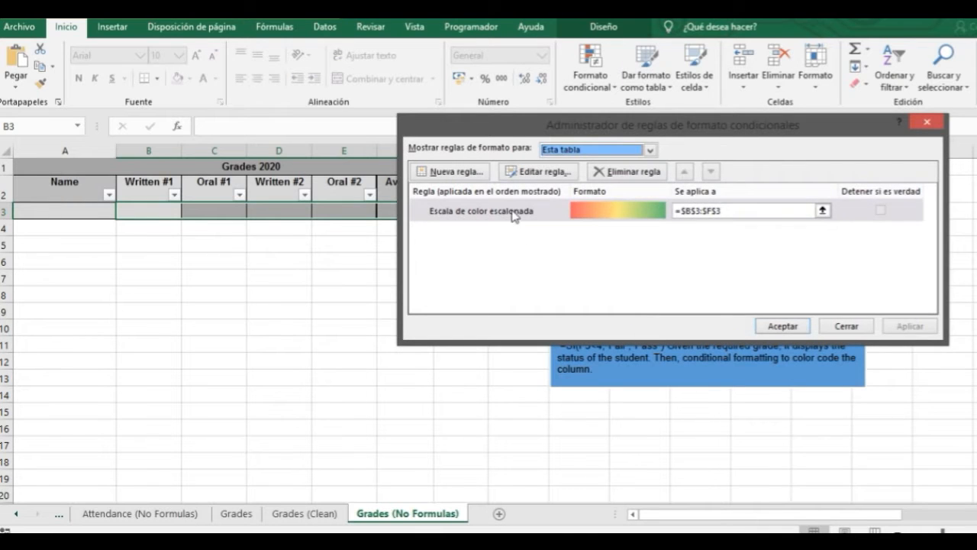
left_click(514, 214)
left_click(538, 172)
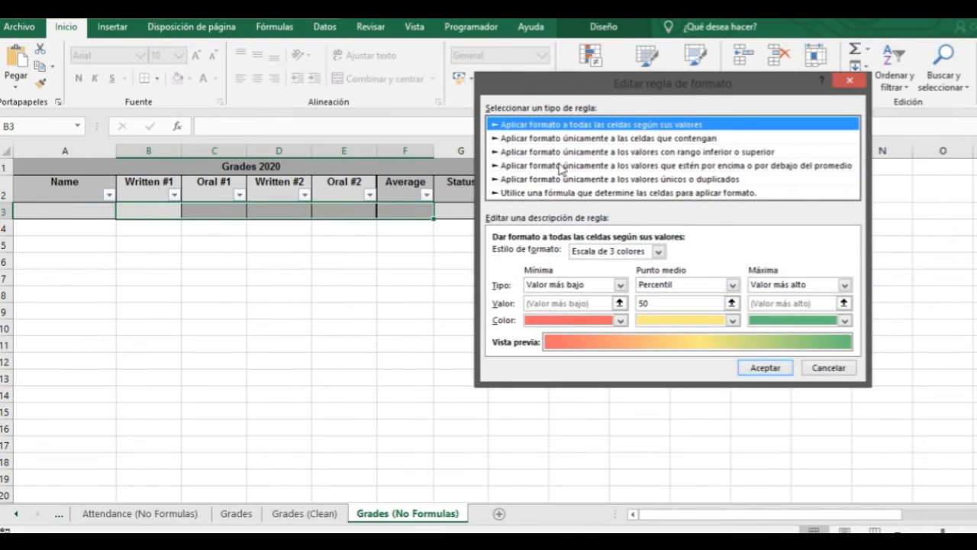
left_click_drag(695, 84, 551, 120)
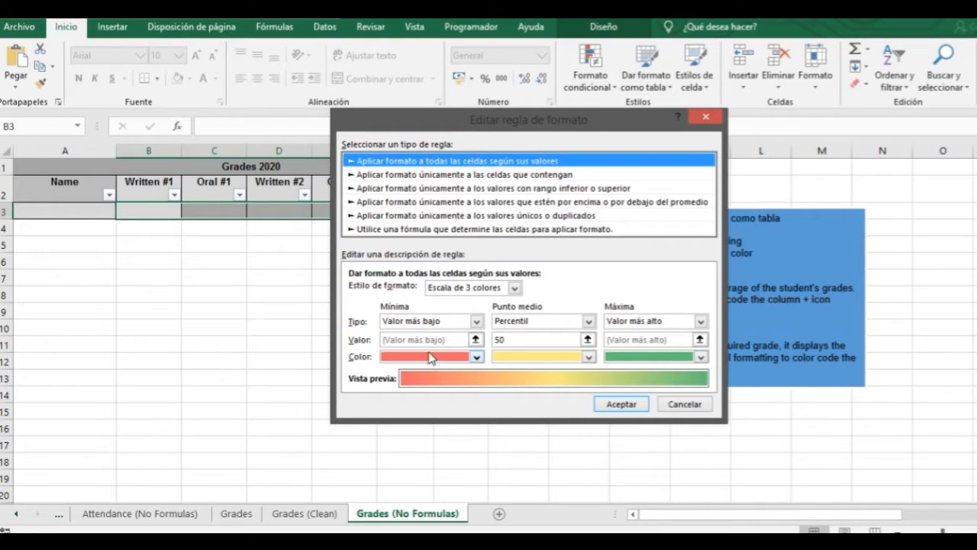
left_click(476, 321)
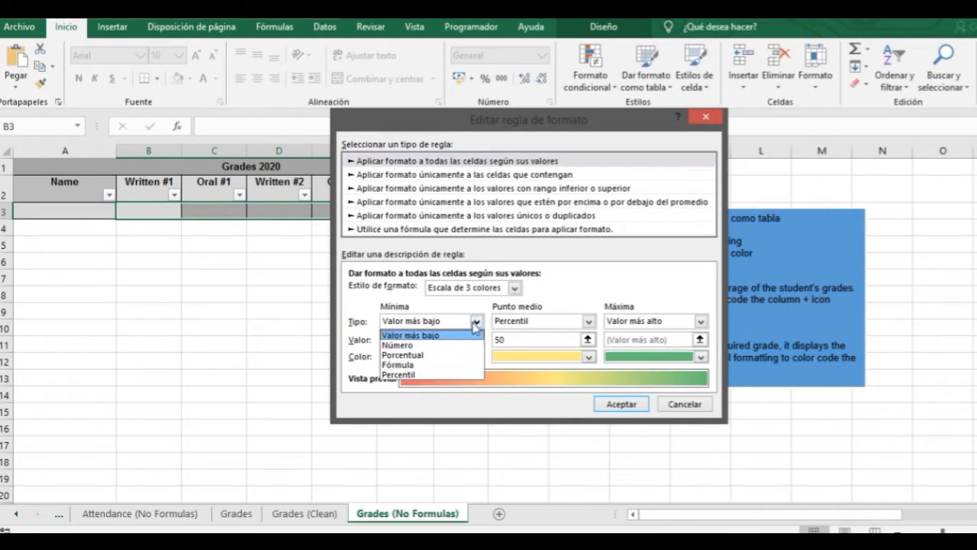
left_click(404, 343)
left_click(664, 324)
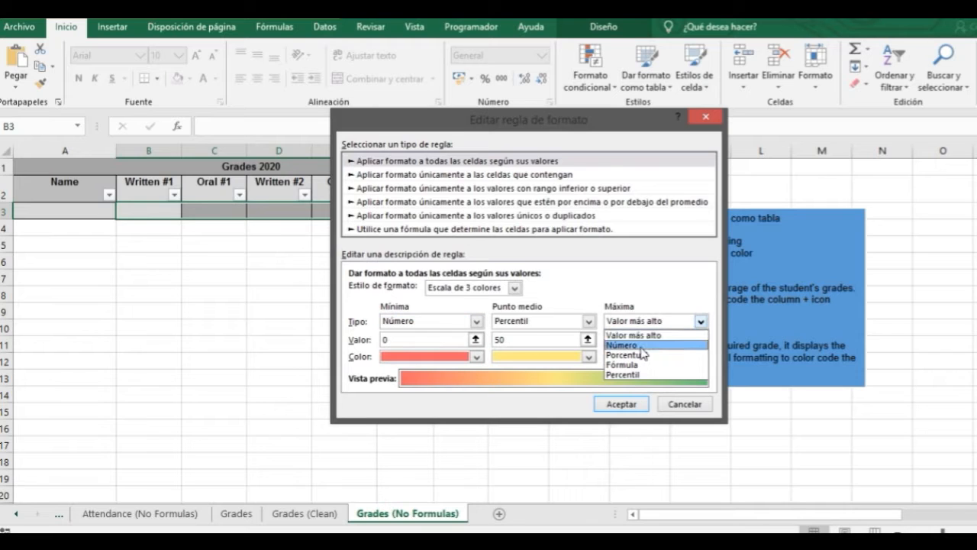
left_click(638, 346)
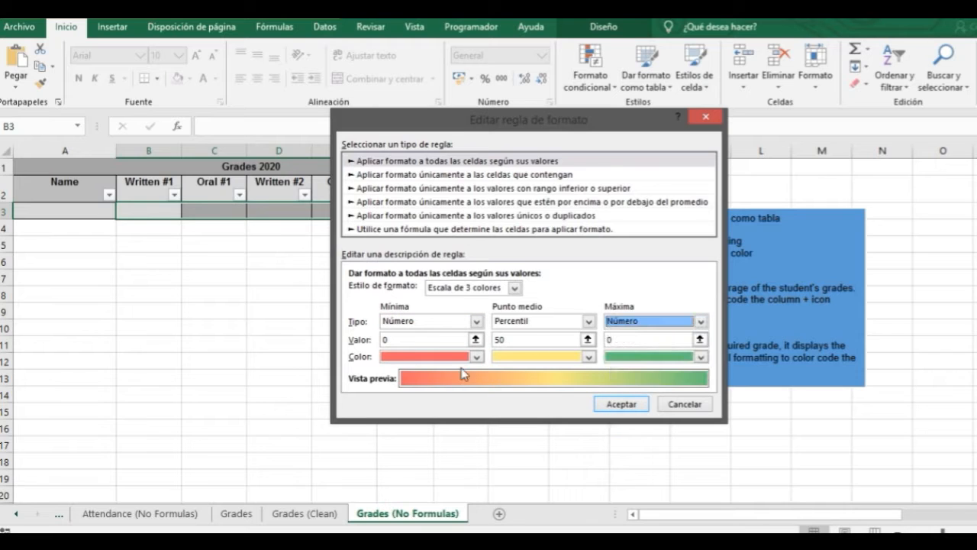
left_click_drag(391, 340, 372, 336)
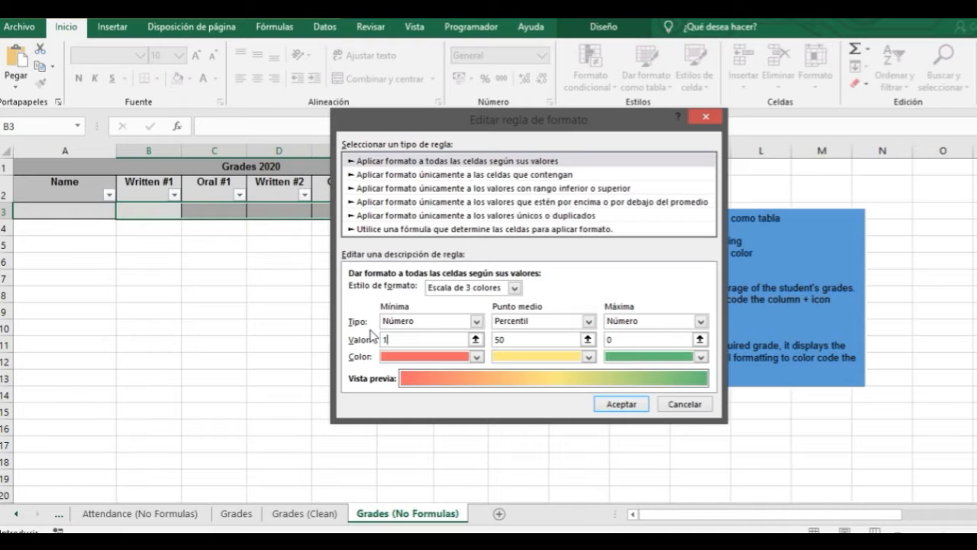
type("1")
left_click(639, 339)
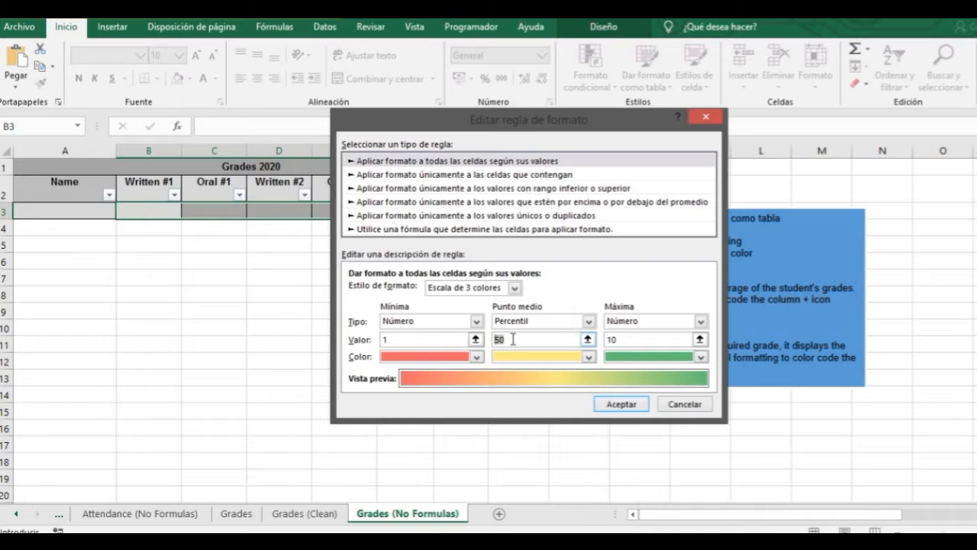
Step: Set the color scale midpoint to Number 4, then apply the edited rule and close the rules manager
left_click(546, 321)
left_click(532, 334)
key("Tab")
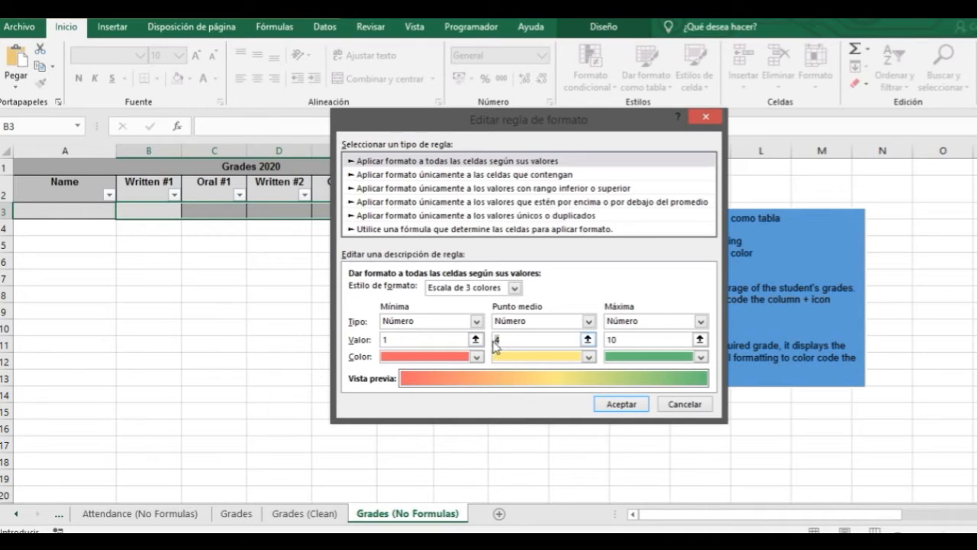
left_click(620, 405)
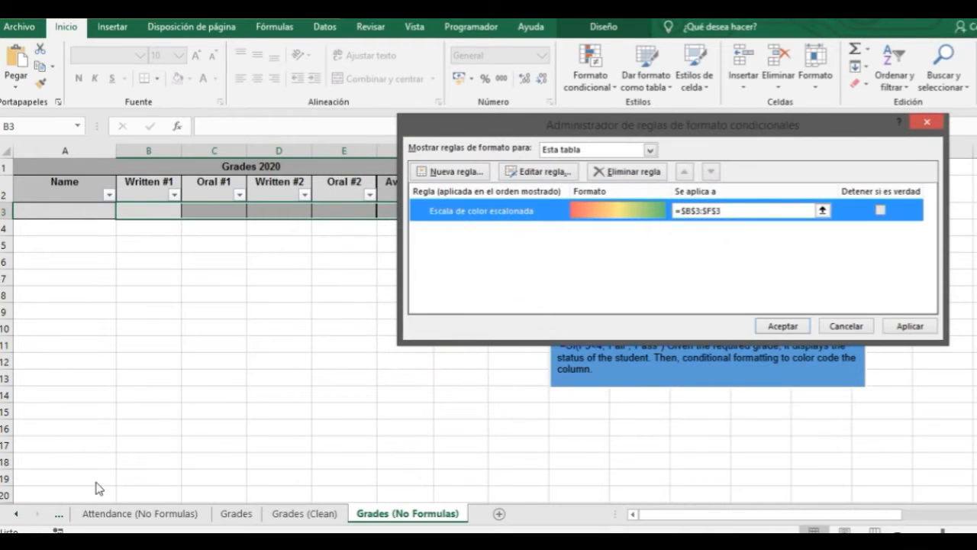
left_click(910, 326)
left_click(792, 332)
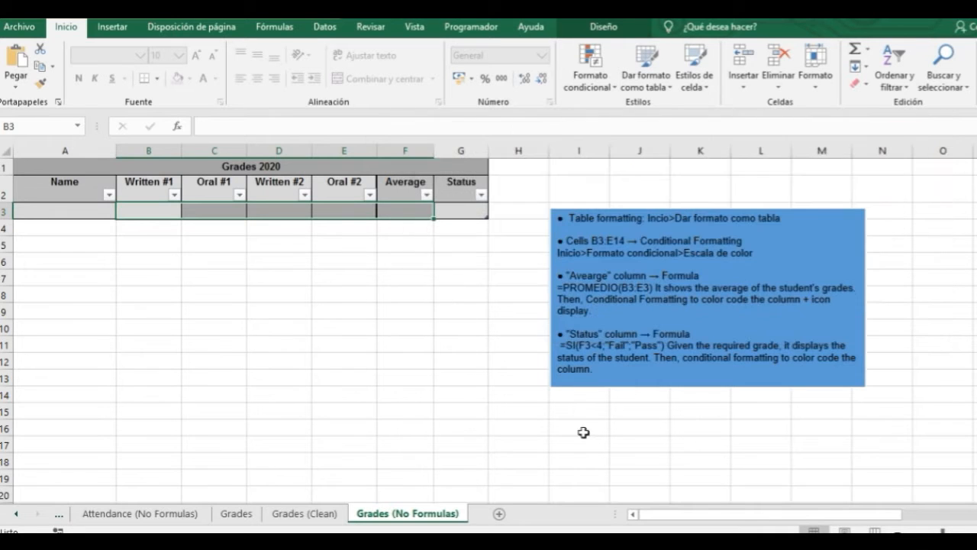
Step: Enter test grades 1, 2 and 3 in cells B3:D3 to check the low end of the color scale
left_click(142, 213)
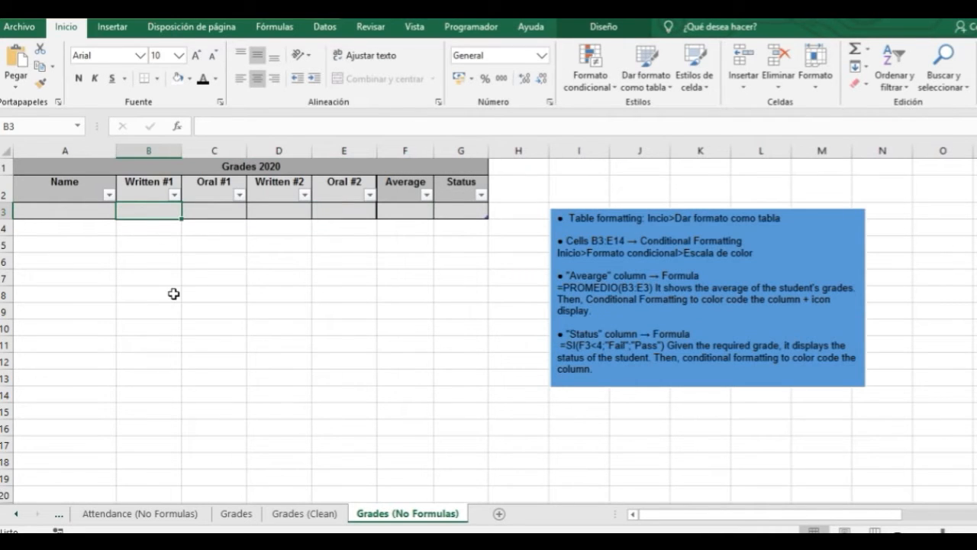
type("1")
key("Tab")
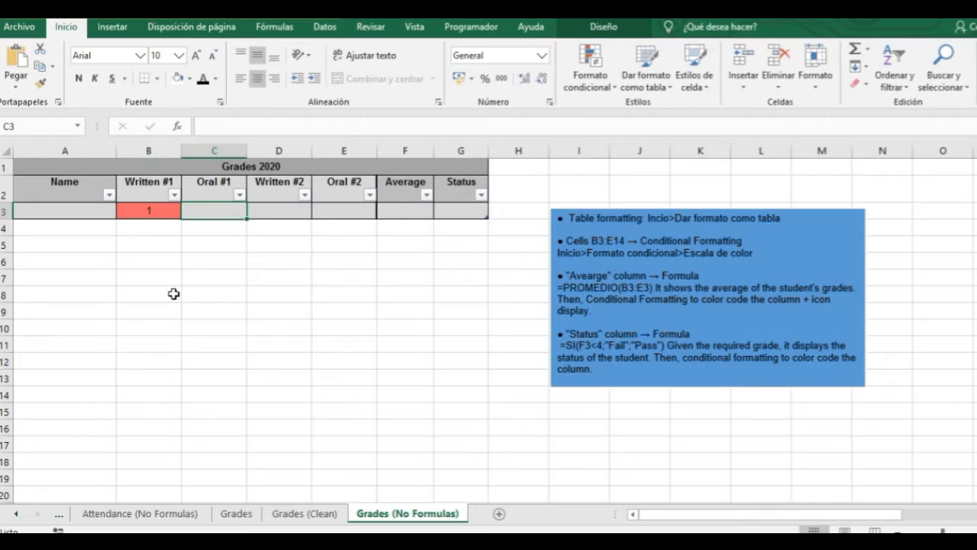
type("2")
key("Tab")
type("3")
key("Return")
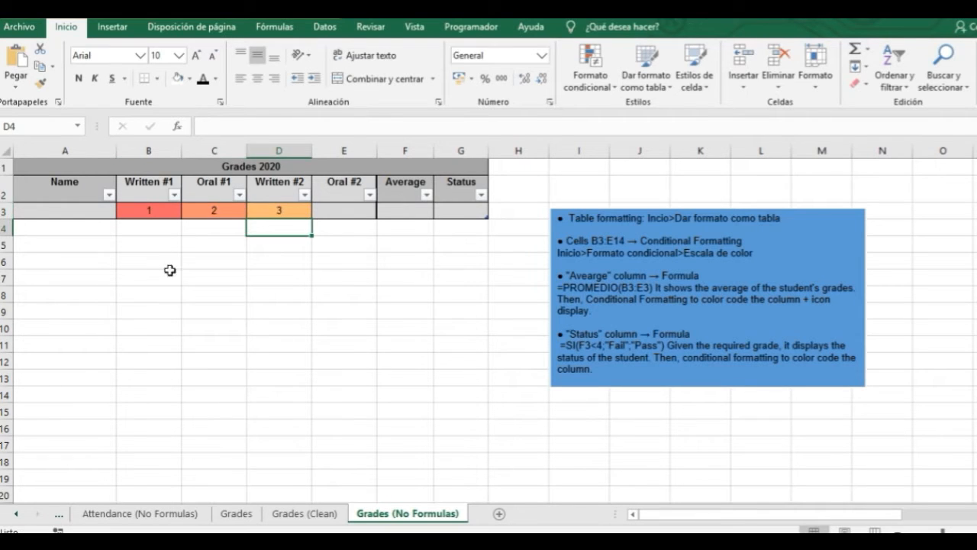
left_click_drag(160, 210, 277, 210)
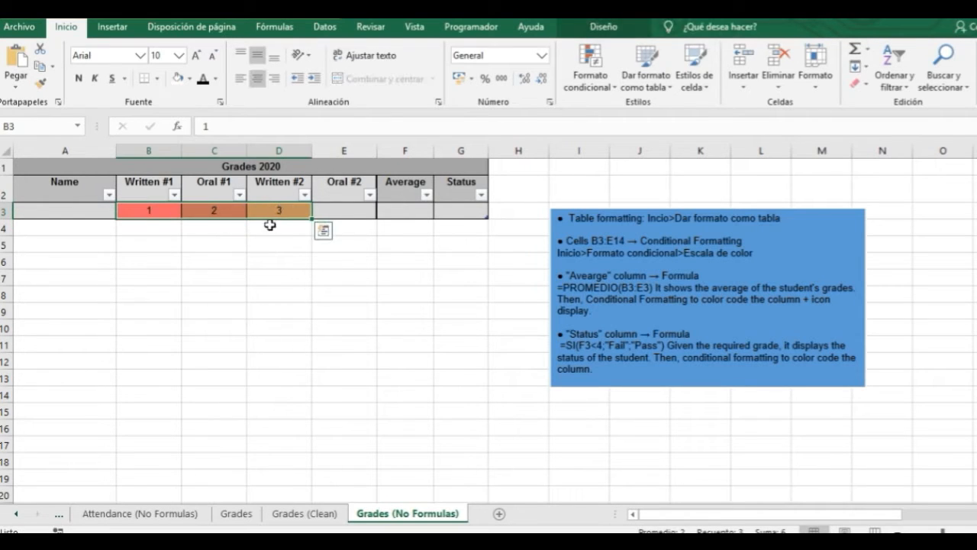
Step: Enter test grades 4, 6, 8 and 10 in cells B3:E3 to check the upper colors of the scale
left_click(348, 213)
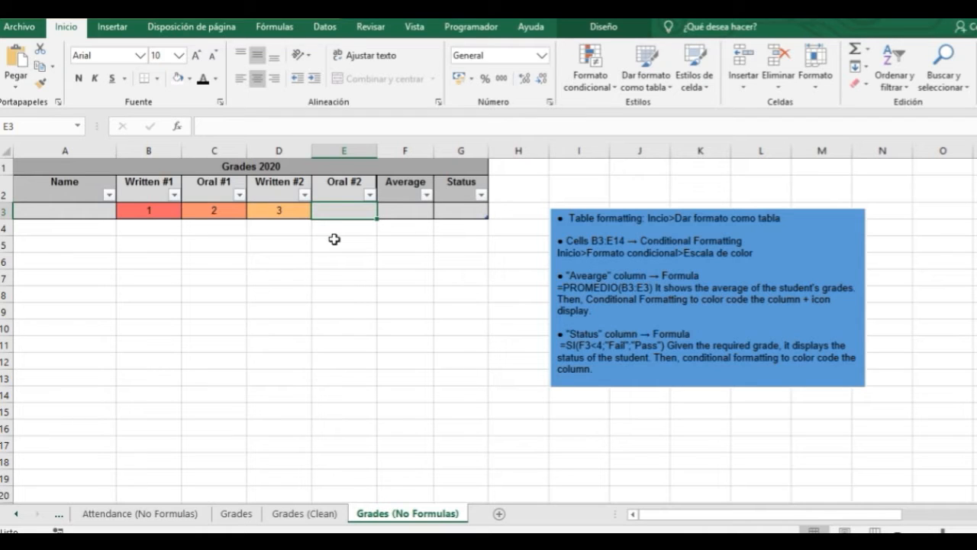
type("4")
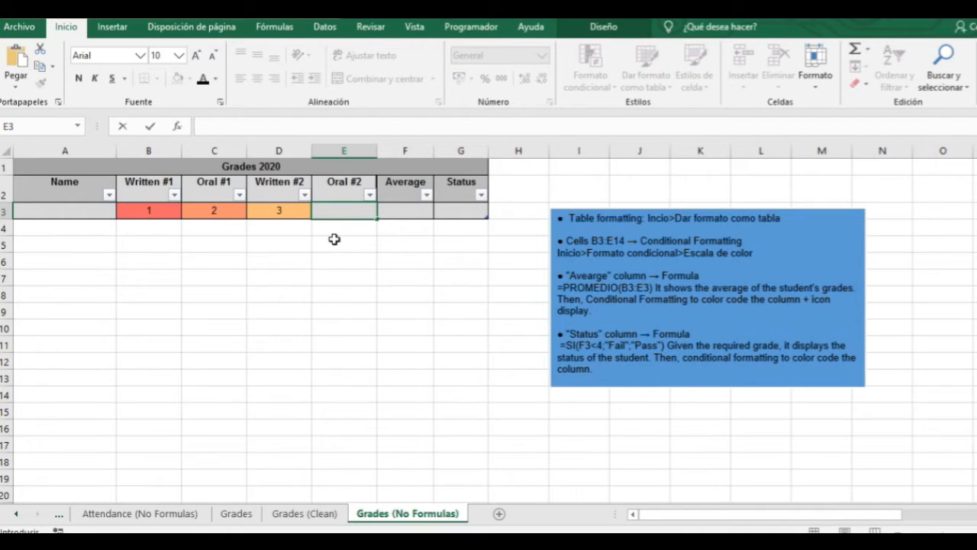
left_click(157, 213)
type("4")
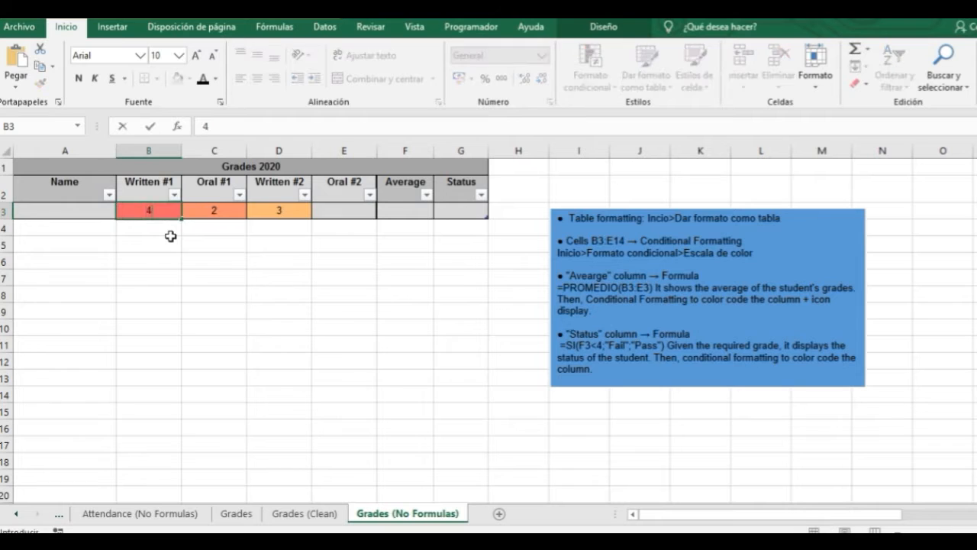
key("Tab")
type("6")
key("Tab")
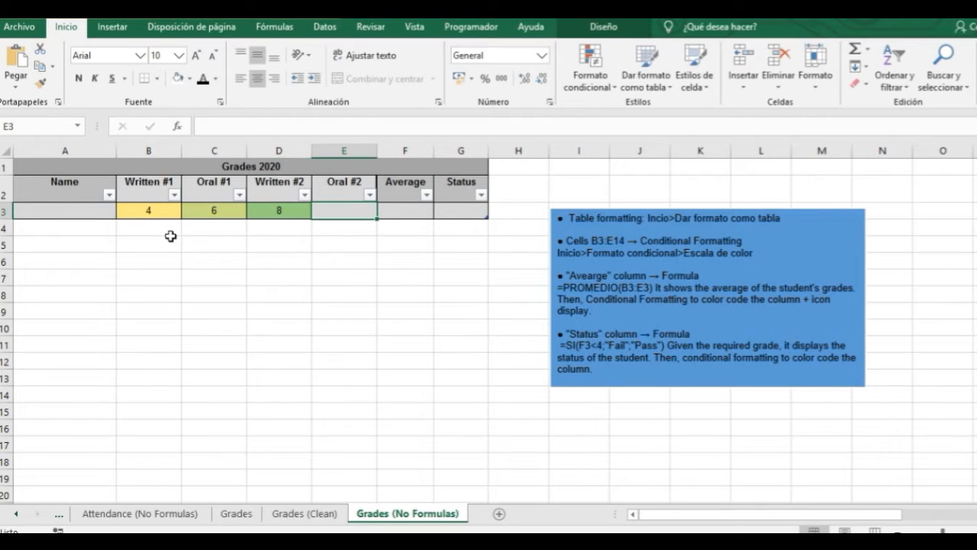
type("10")
key("Return")
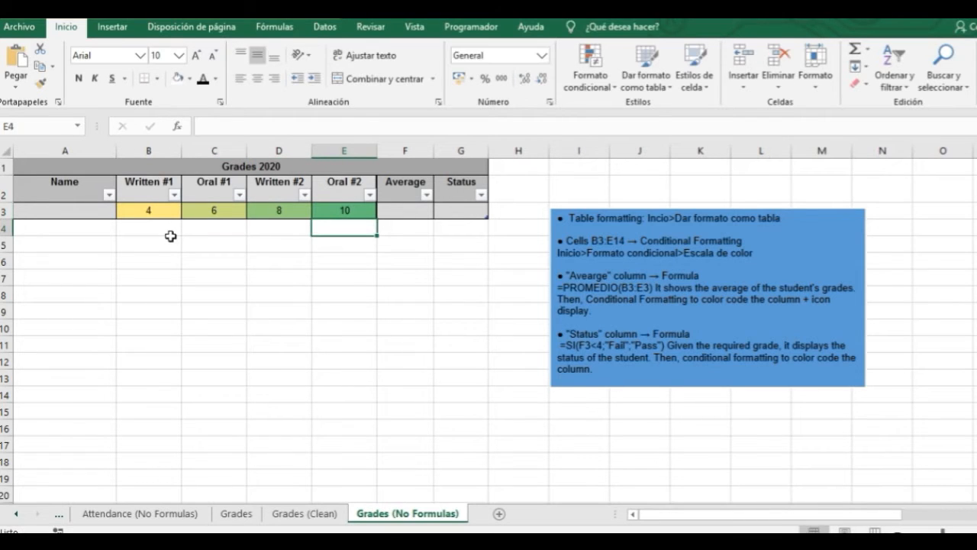
Step: Clear the passing test grades from cells B3:E3
left_click_drag(146, 209, 352, 210)
left_click(176, 243)
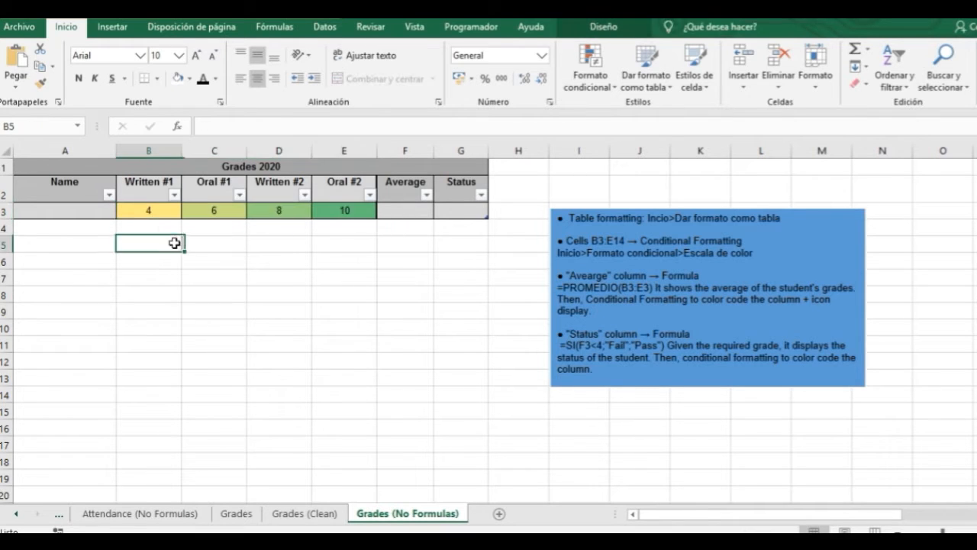
left_click_drag(140, 208, 329, 206)
key("Delete")
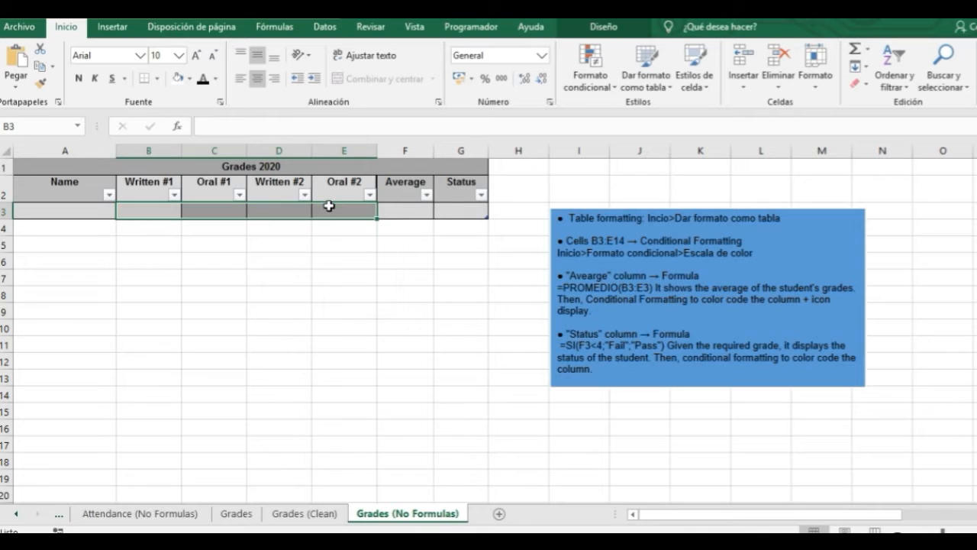
Step: Enter a PROMEDIO formula in Average cell F3 that averages the Written #1 to Oral #2 grades
double_click(412, 206)
key("Escape")
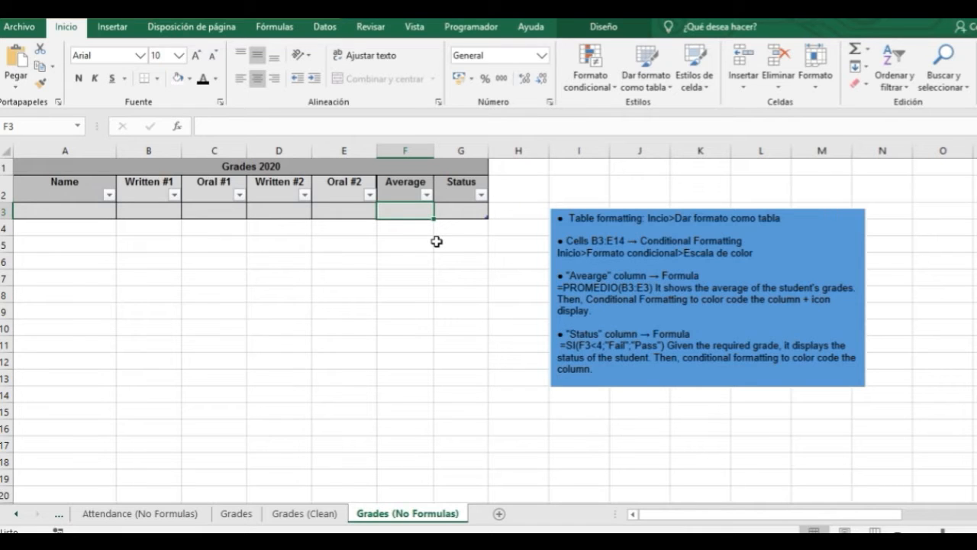
type("=PROMEDIO")
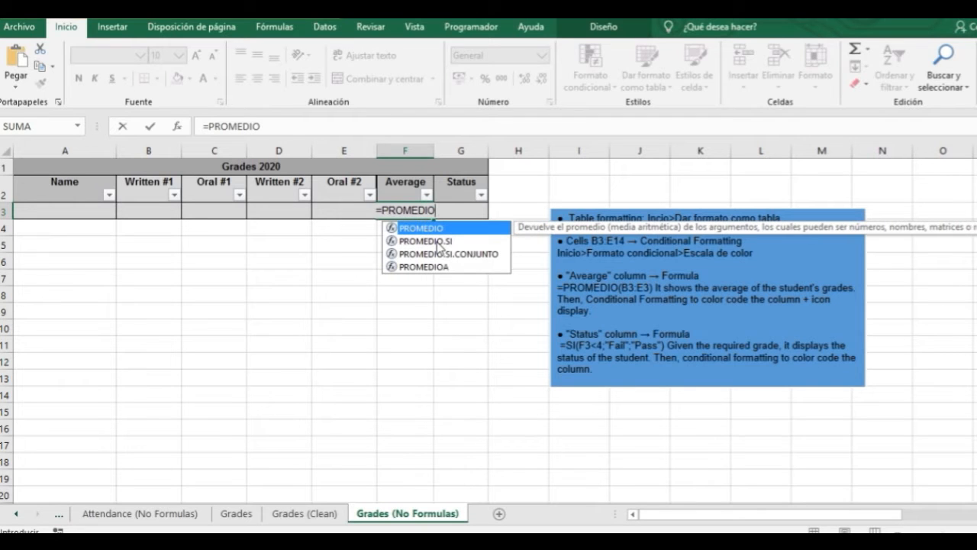
type("(")
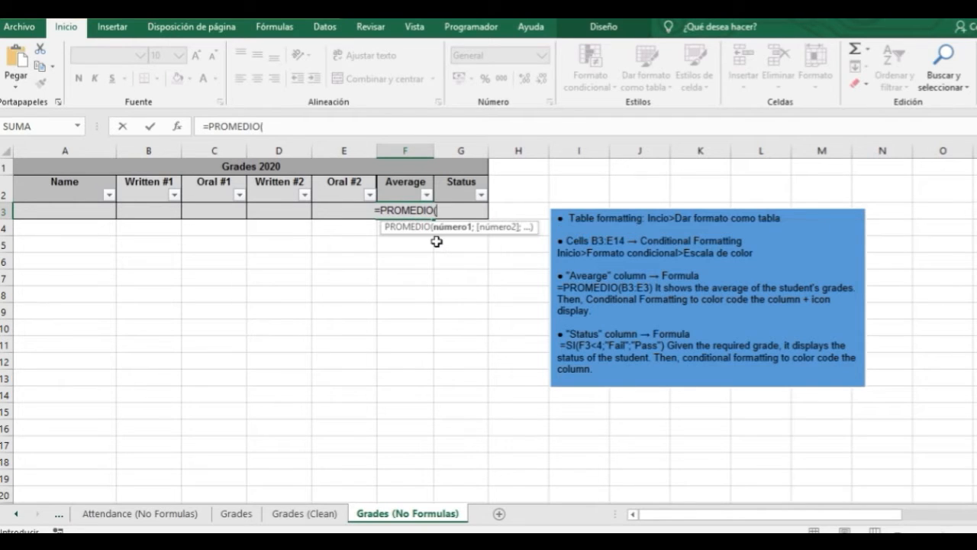
left_click_drag(147, 211, 328, 209)
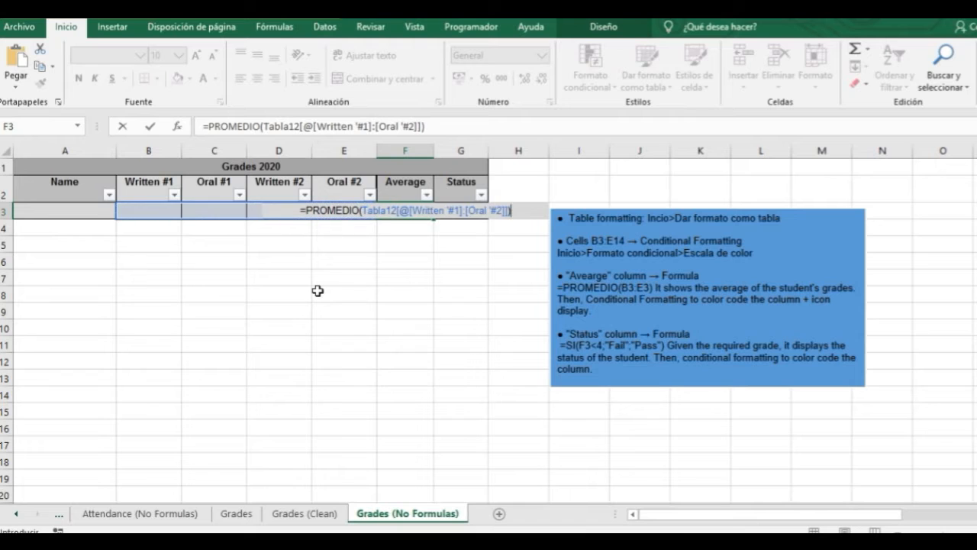
key("Return")
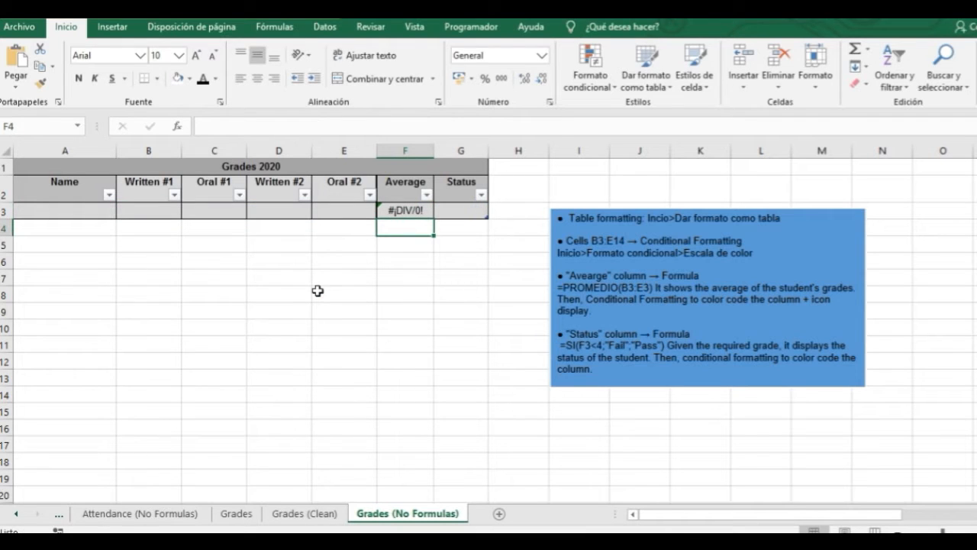
Step: Enter test grades 10, 9, 5 and 10 in cells B3:E3 to check the Average formula
left_click(149, 211)
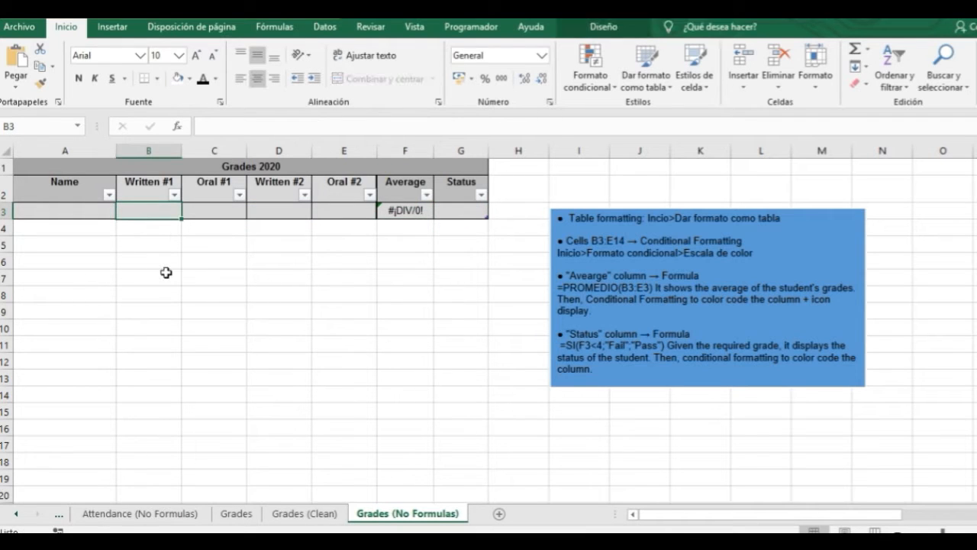
type("10")
key("Tab")
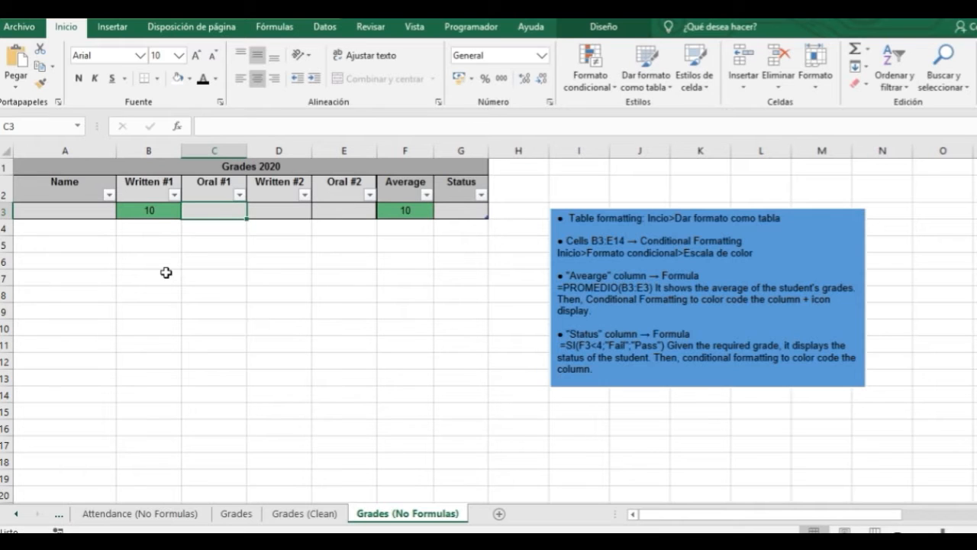
type("9")
key("Tab")
type("5")
key("Tab")
type("10")
key("Return")
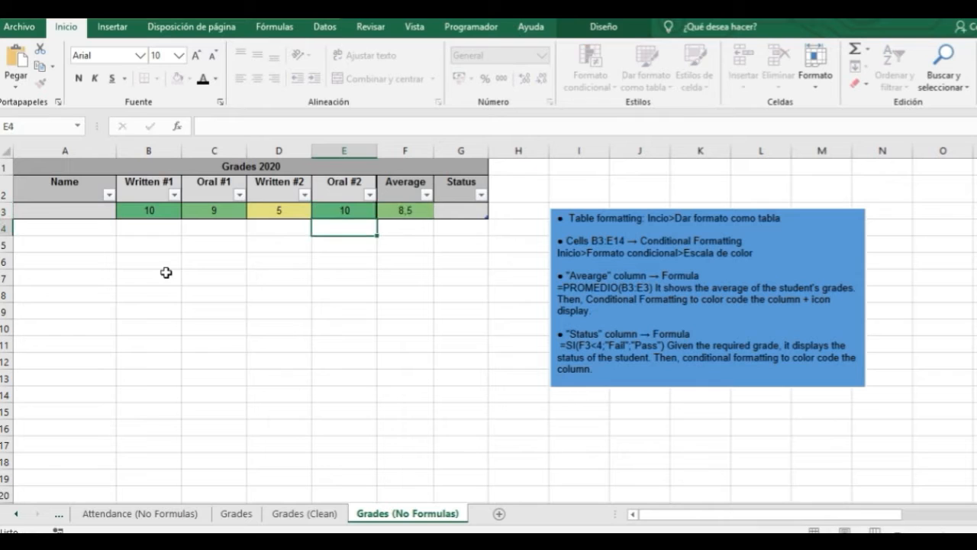
left_click(334, 258)
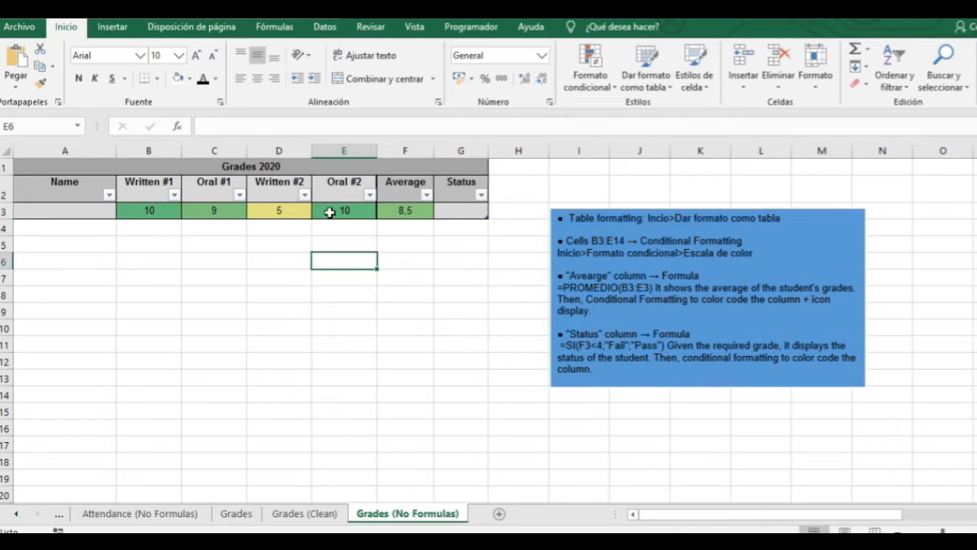
Step: Clear the grades used for testing the Average formula from cells B3:E3
left_click_drag(330, 212, 169, 210)
key("Delete")
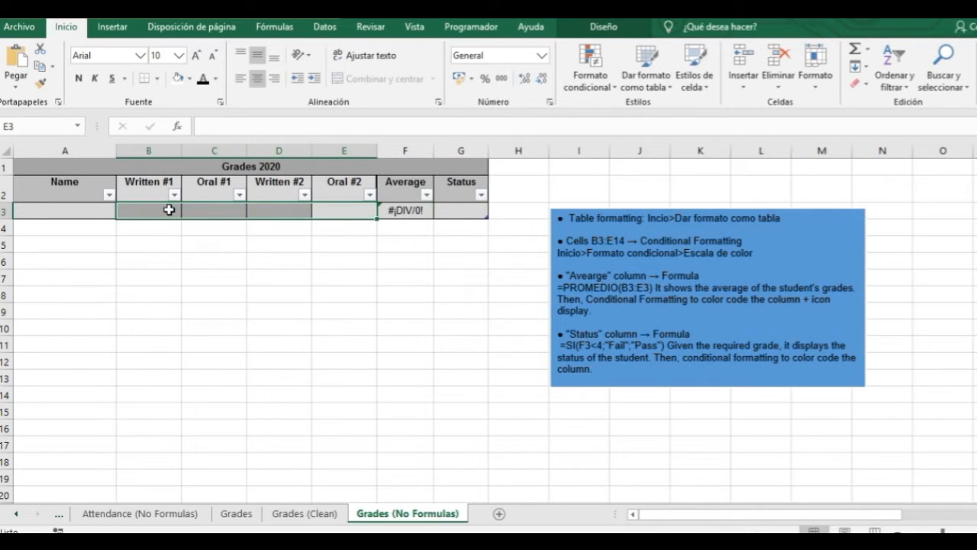
left_click(252, 255)
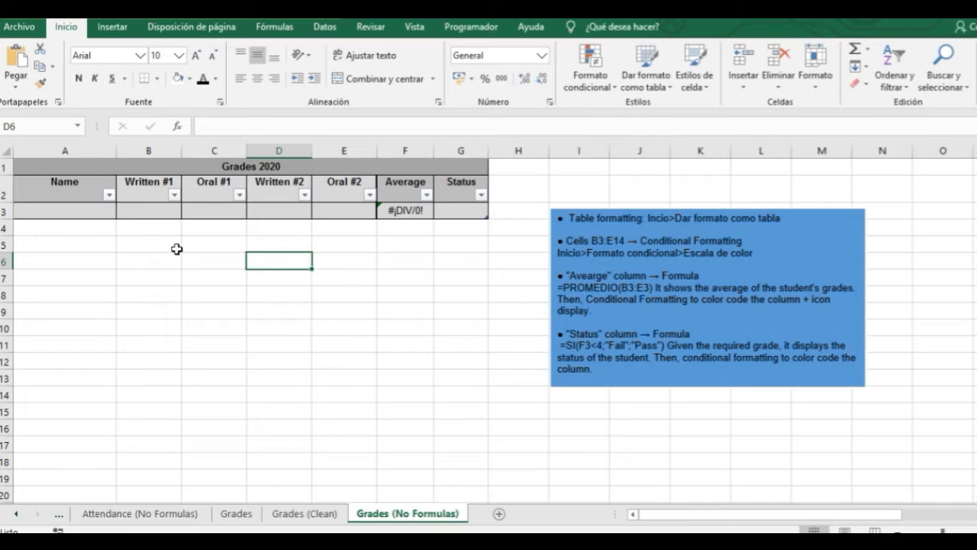
Step: Switch to the Grades (Clean) sheet to view its Average and Status columns without any grades
left_click(305, 514)
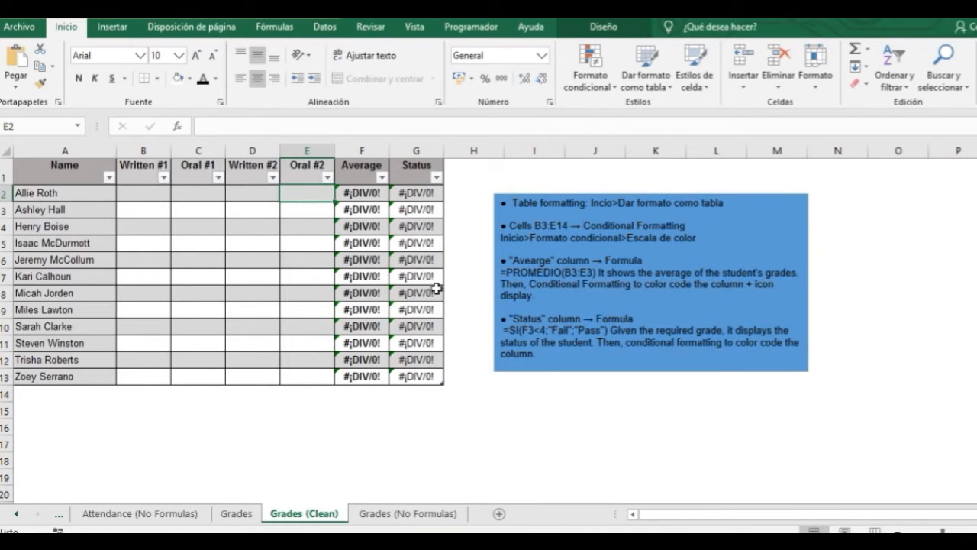
Step: On Grades (No Formulas), replace the Average formula in F3 with SI.ERROR around PROMEDIO of Written #1 to Oral #2, returning 0 on error
left_click(420, 512)
left_click(409, 210)
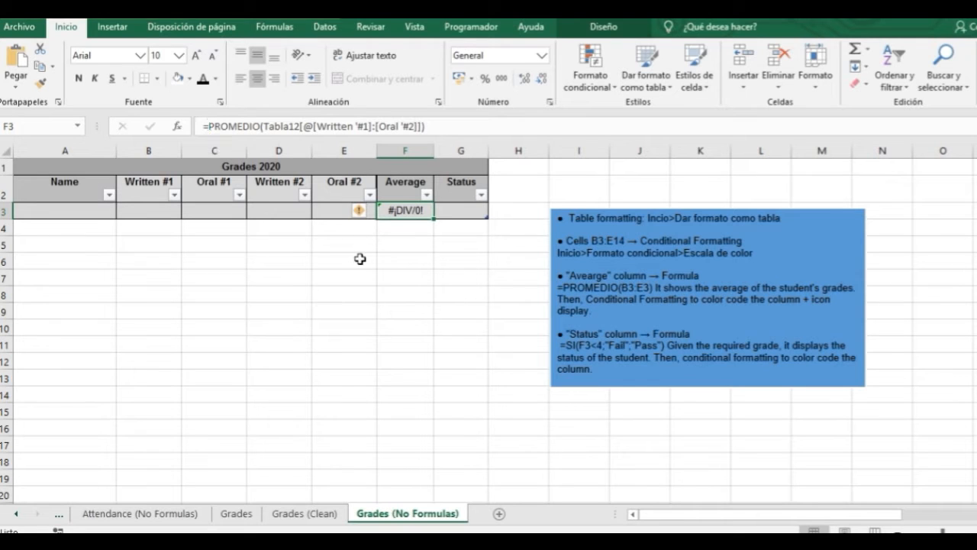
key("Delete")
type("=")
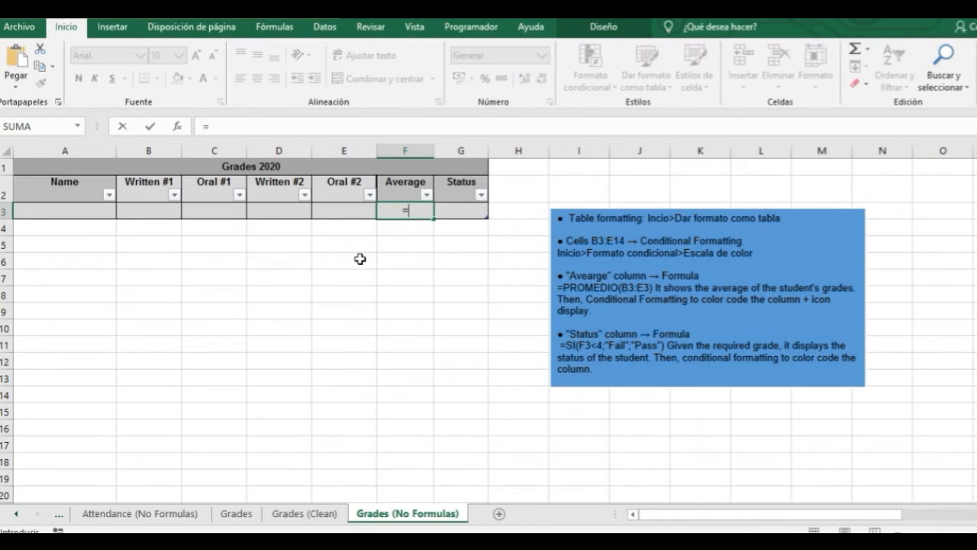
type("SI.ER")
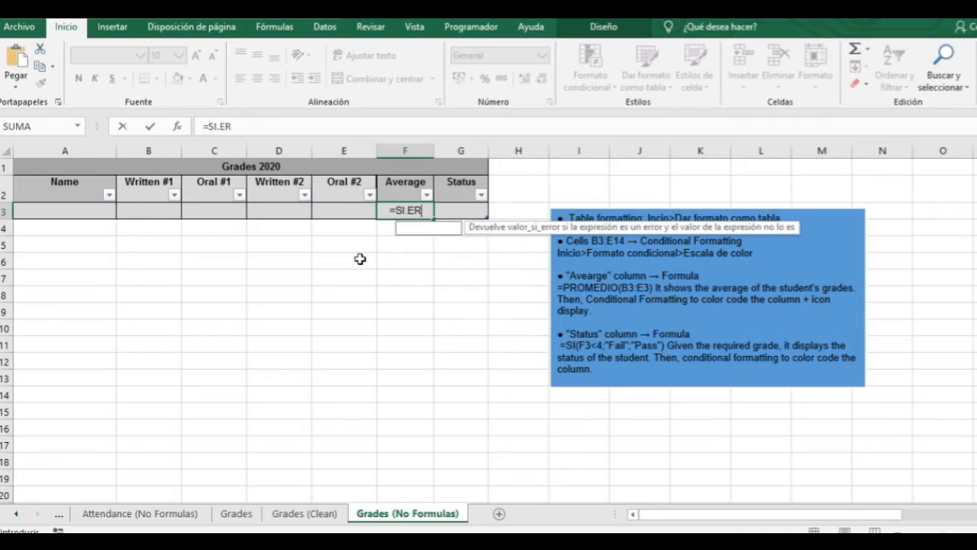
type("ROR")
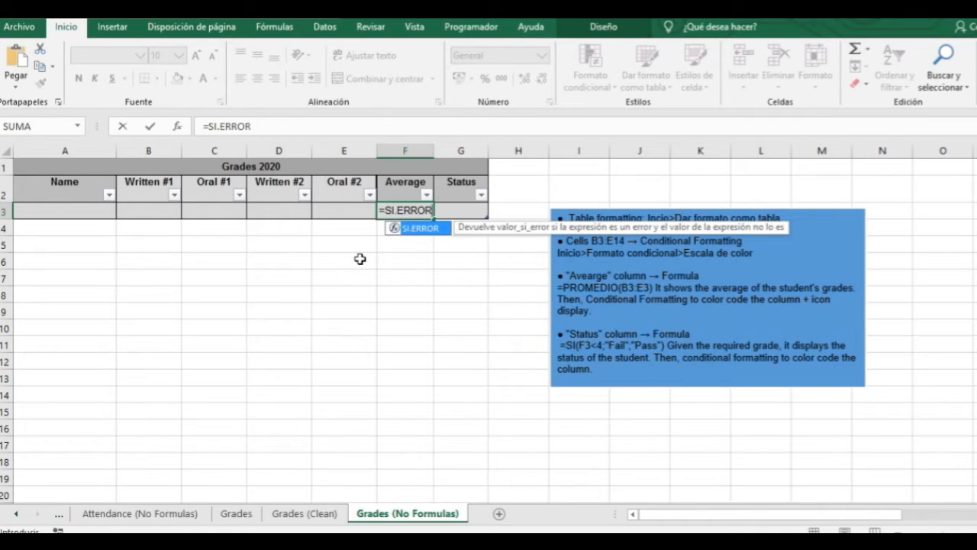
type("(")
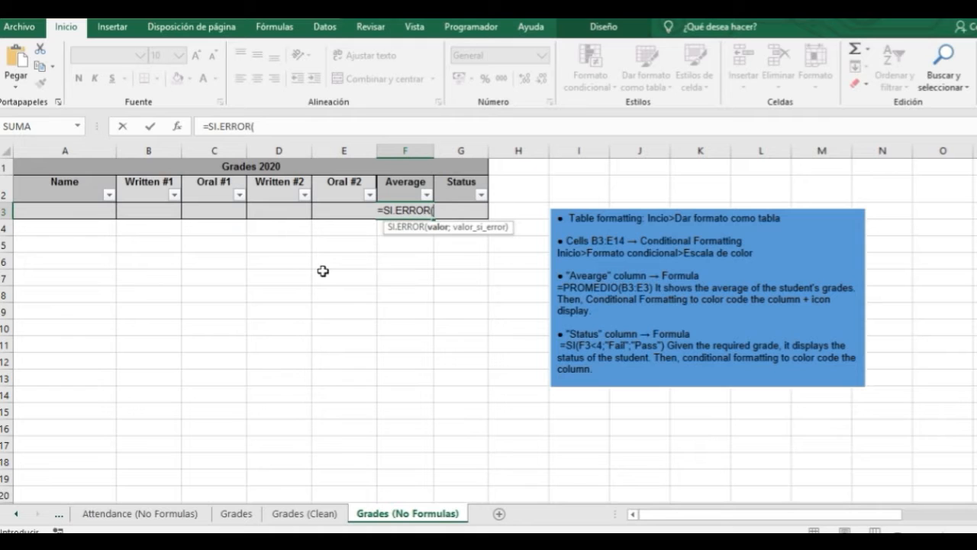
type("PRO")
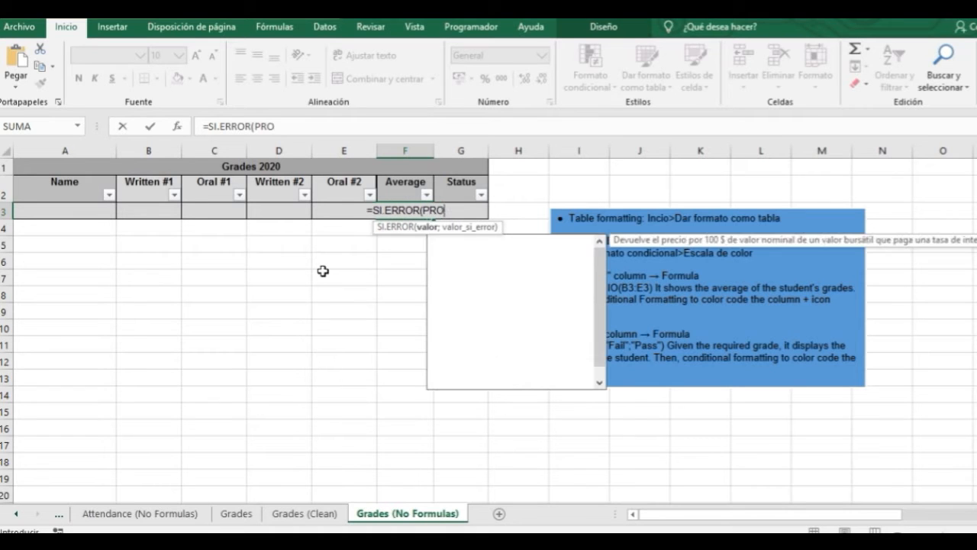
type("MEDIO(")
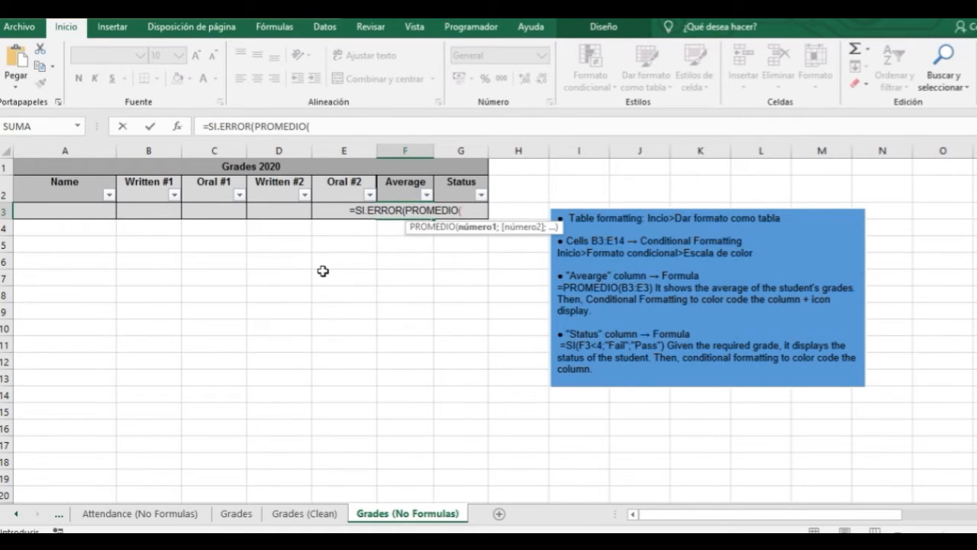
left_click_drag(149, 210, 343, 219)
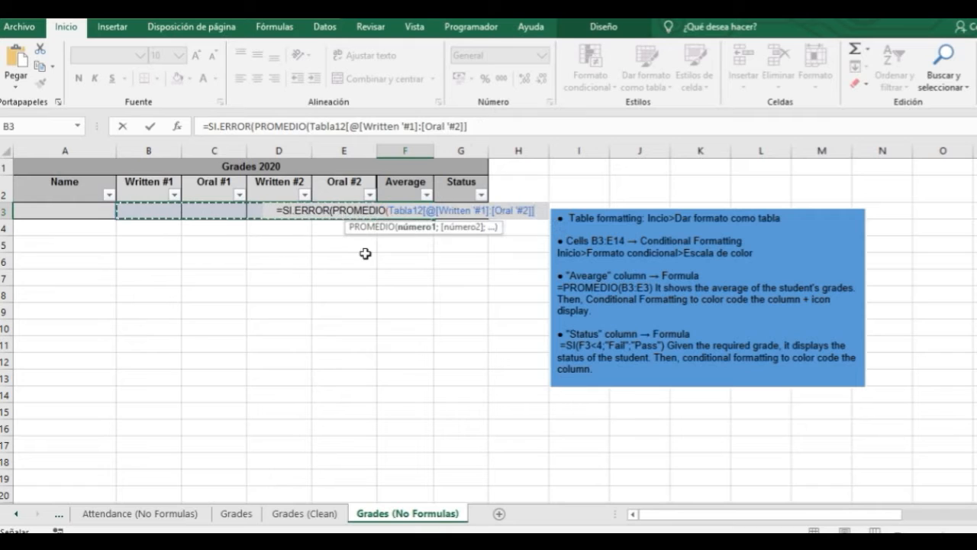
type(")")
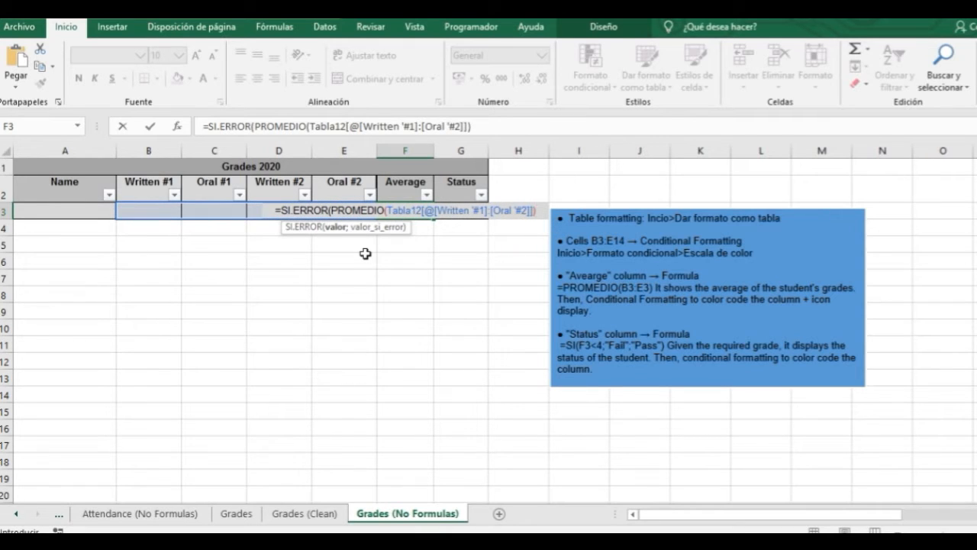
type(";")
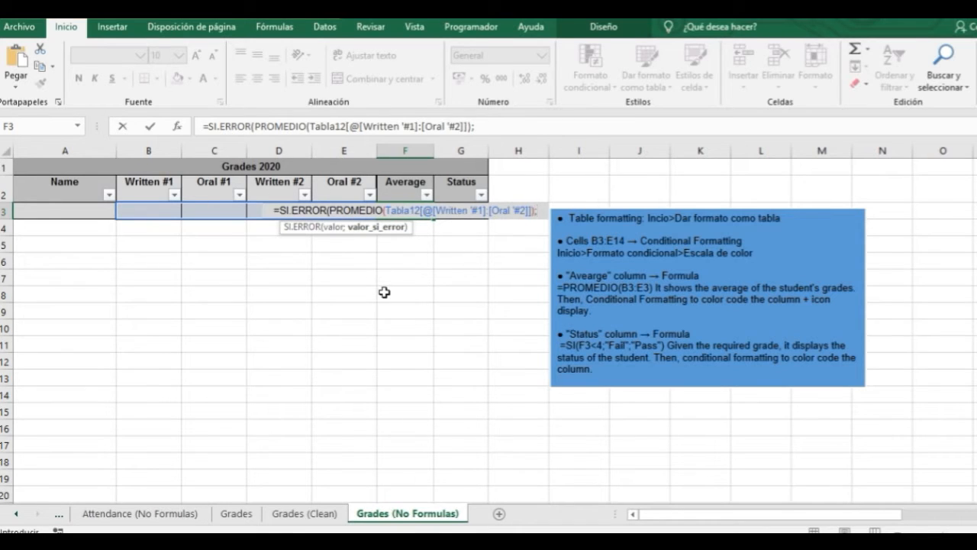
type("0")
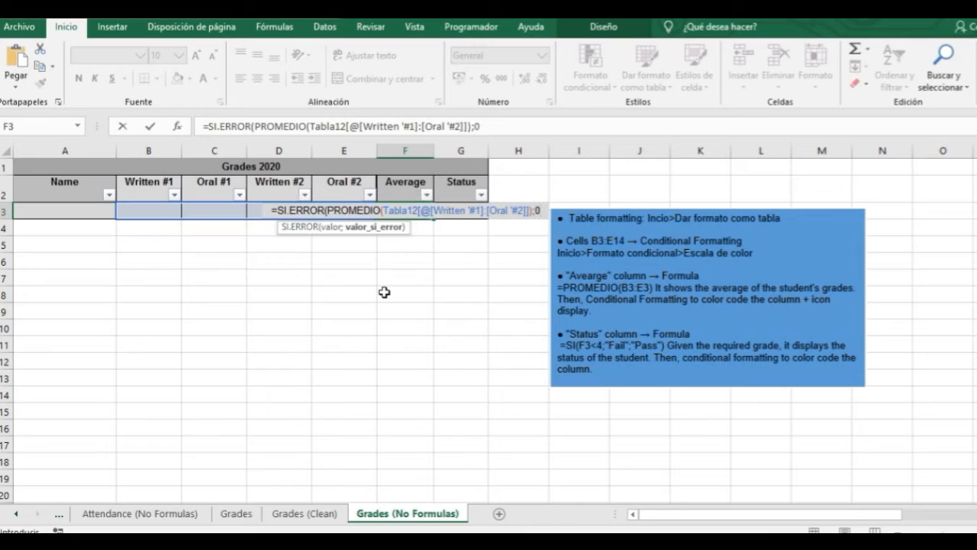
type(")")
key("Return")
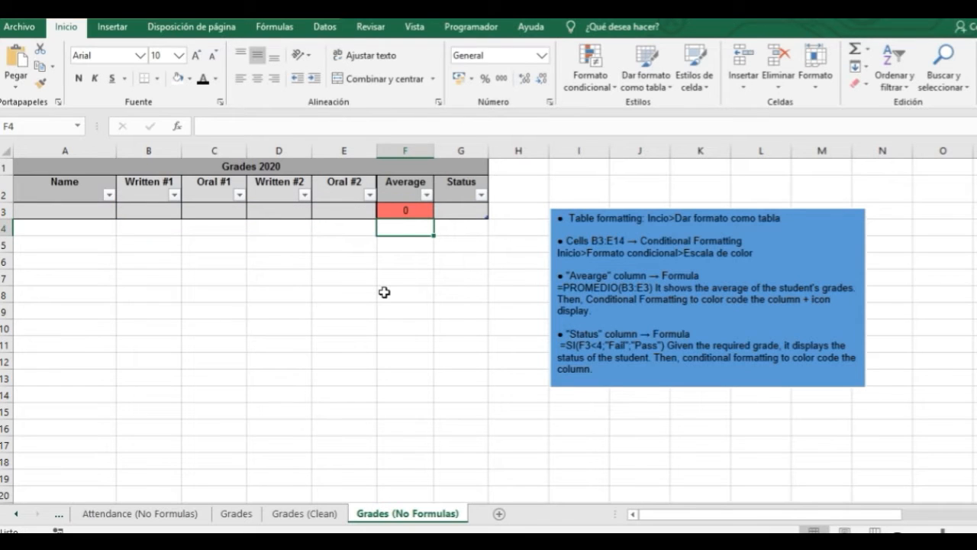
Step: Check the grade cells B3:E3 and the F3 formula, and compare them with the Average column on Grades (Clean)
left_click_drag(327, 212, 180, 212)
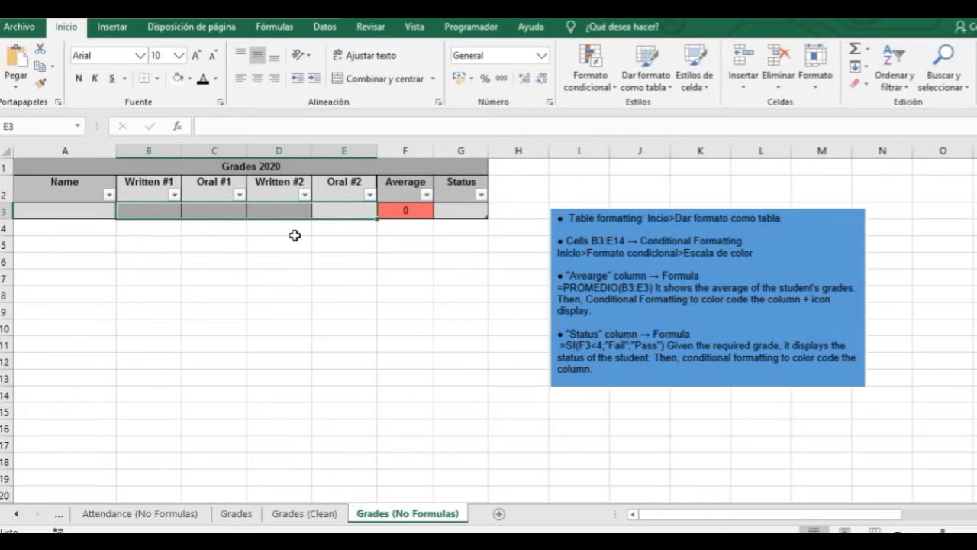
left_click(410, 213)
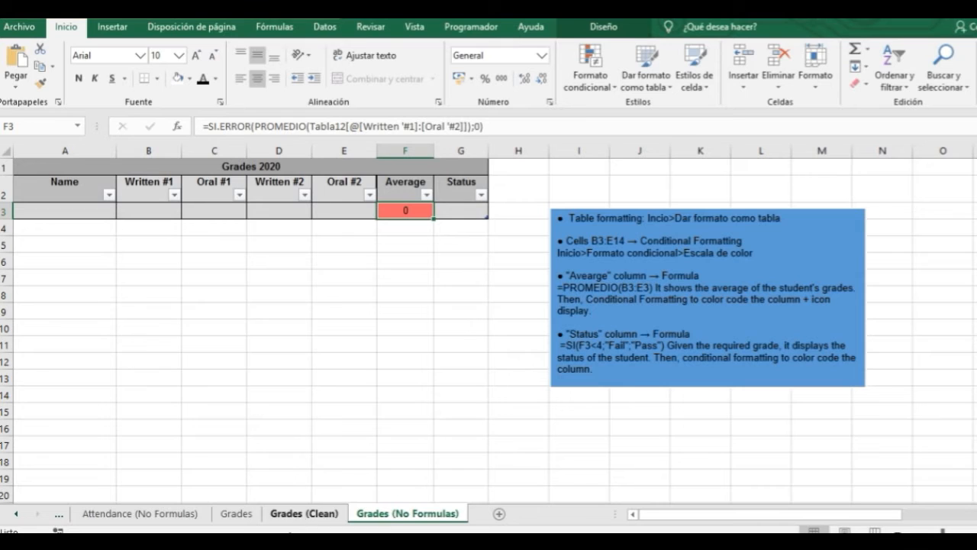
left_click(304, 513)
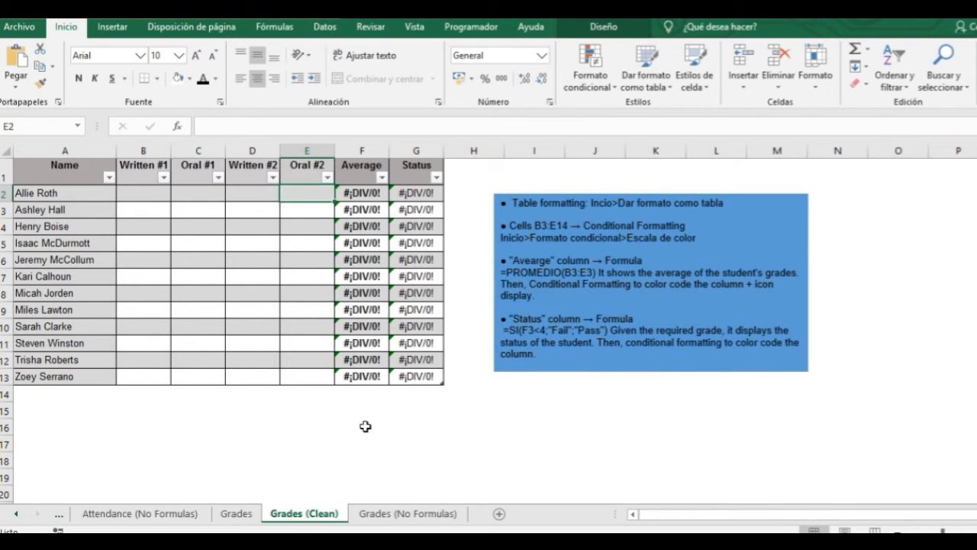
Step: Return to the Grades (No Formulas) sheet and select Status cell G3
left_click(393, 514)
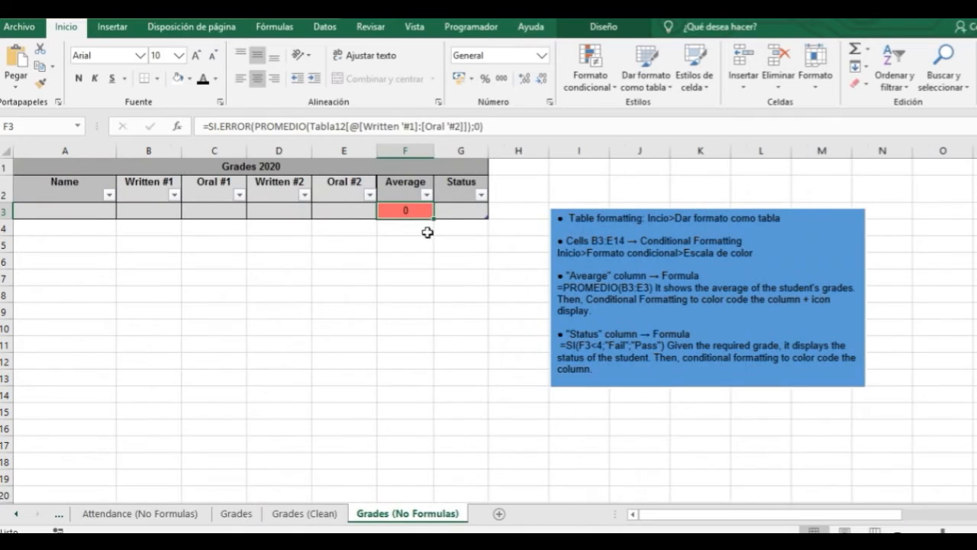
left_click(455, 208)
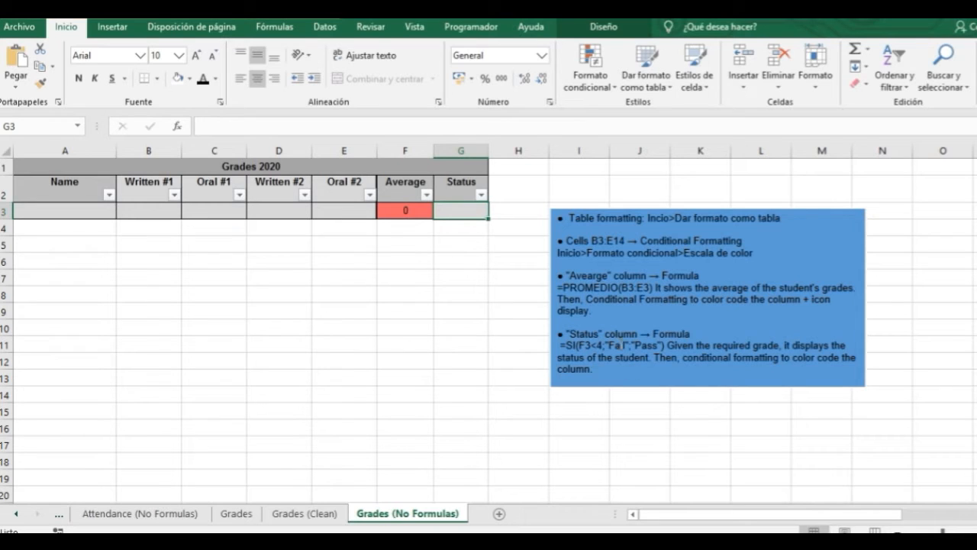
left_click_drag(455, 212, 458, 228)
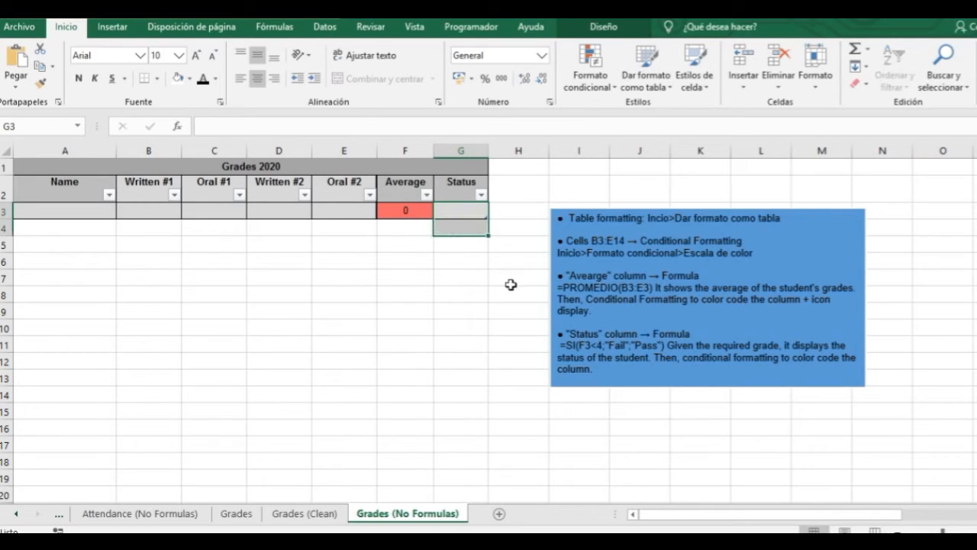
left_click(461, 211)
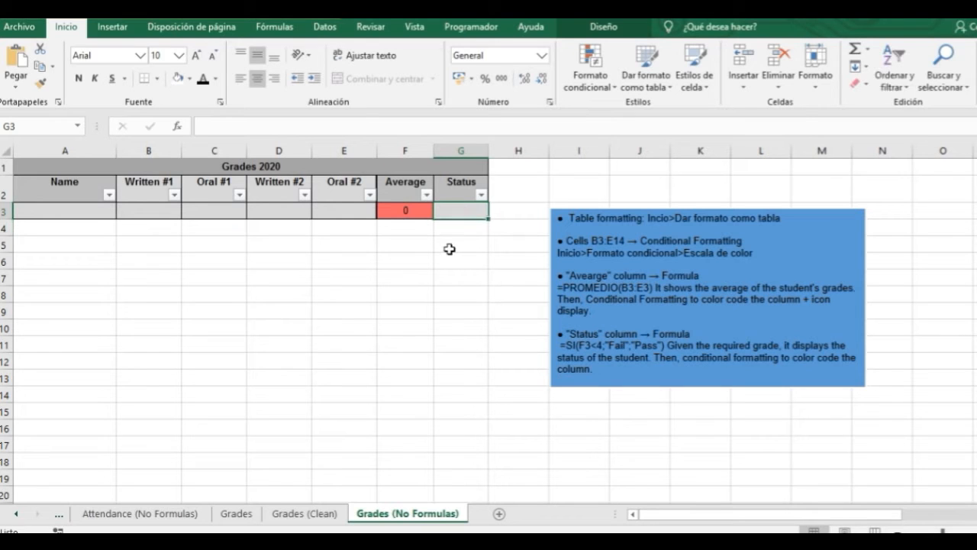
Step: On the Grades (Clean) sheet, enter test grades 5 and 4 in cells B4 and C4 to check the Status column
left_click(303, 514)
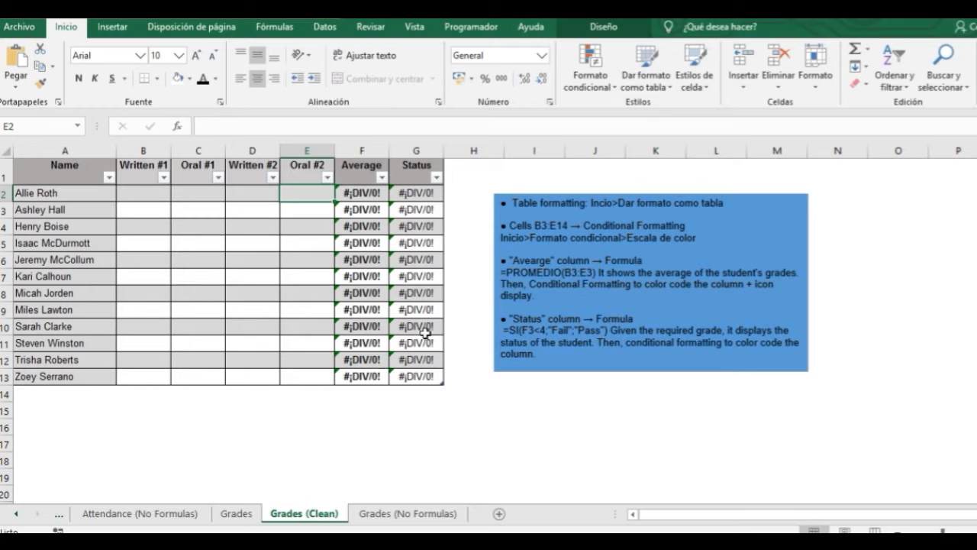
left_click_drag(408, 191, 401, 377)
left_click(287, 373)
left_click(155, 225)
type("5")
key("Tab")
type("4")
key("Tab")
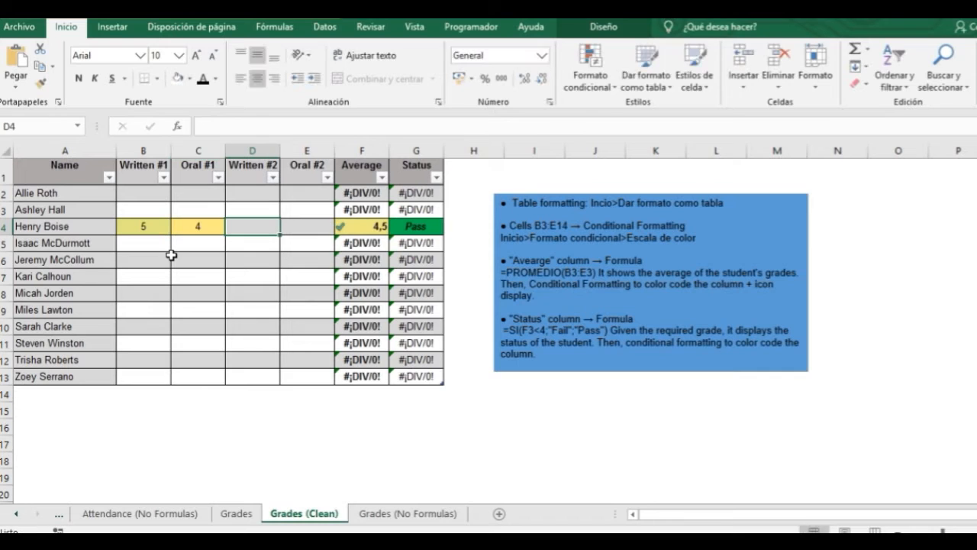
Step: Clear the test grades from cells B4:C4 on Grades (Clean)
left_click_drag(160, 226, 181, 226)
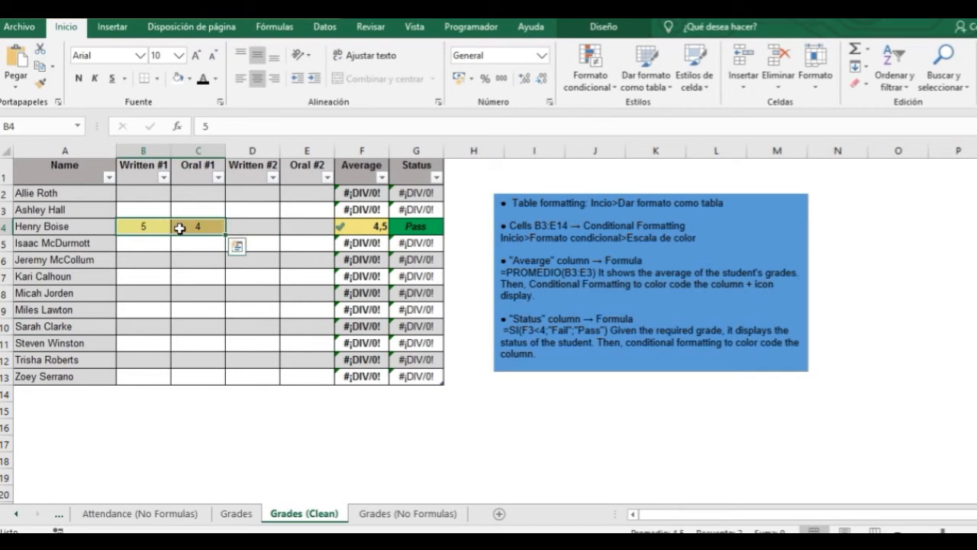
key("Delete")
left_click(202, 258)
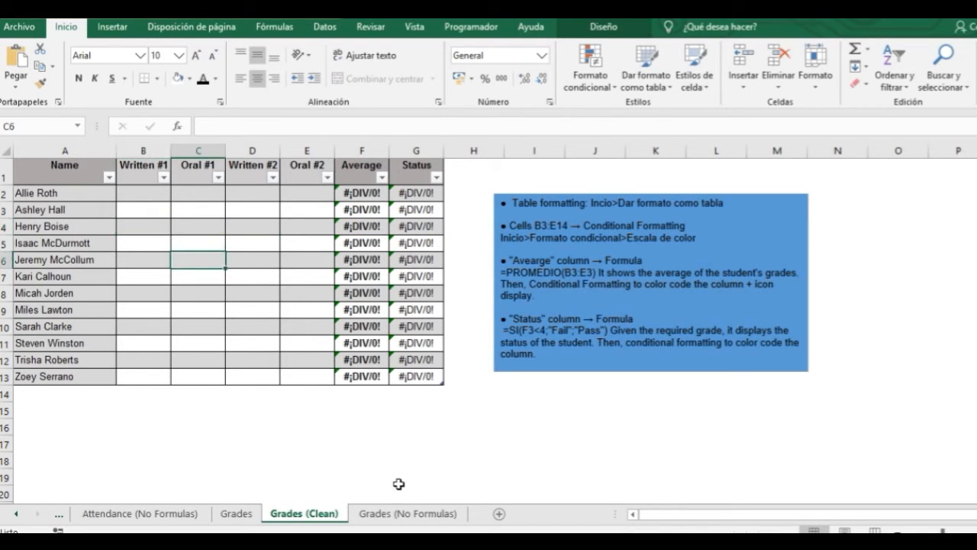
left_click(411, 516)
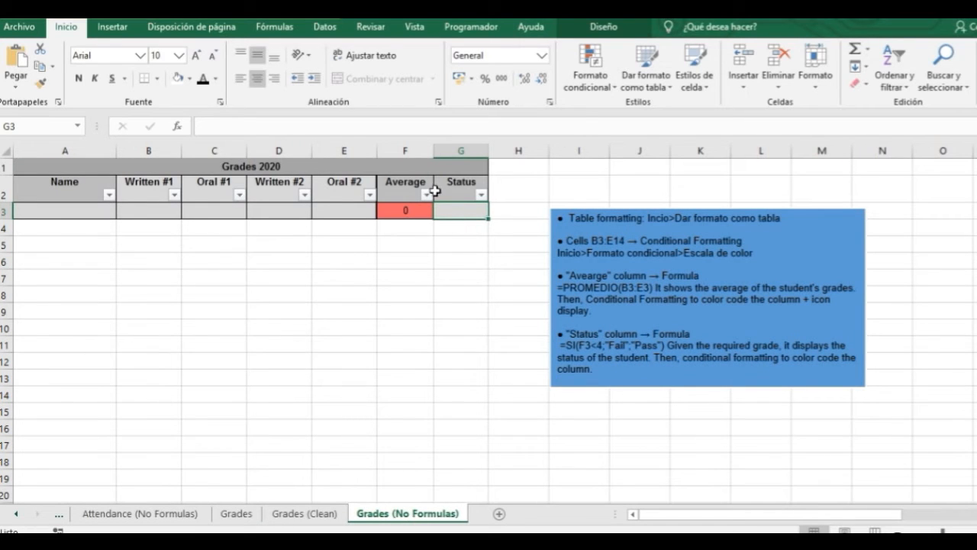
left_click(275, 127)
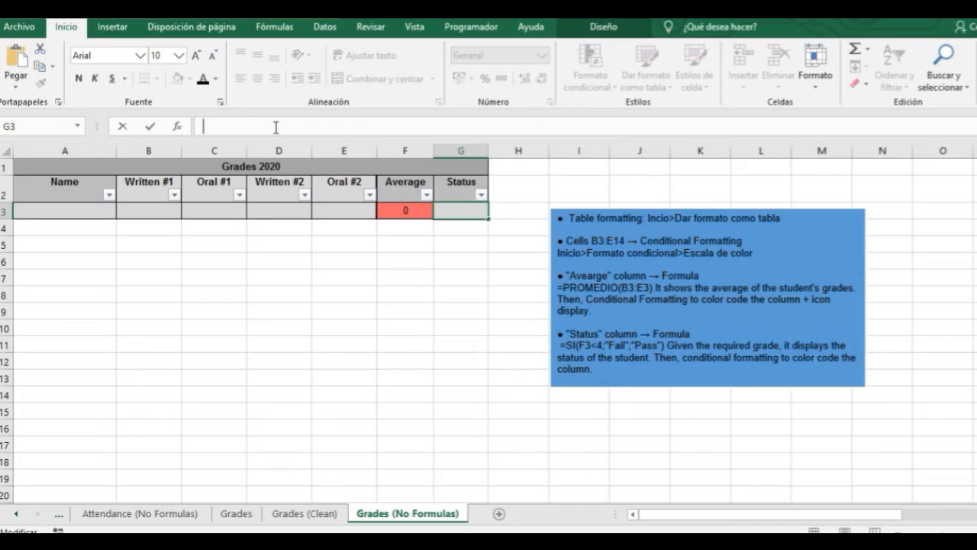
type("=")
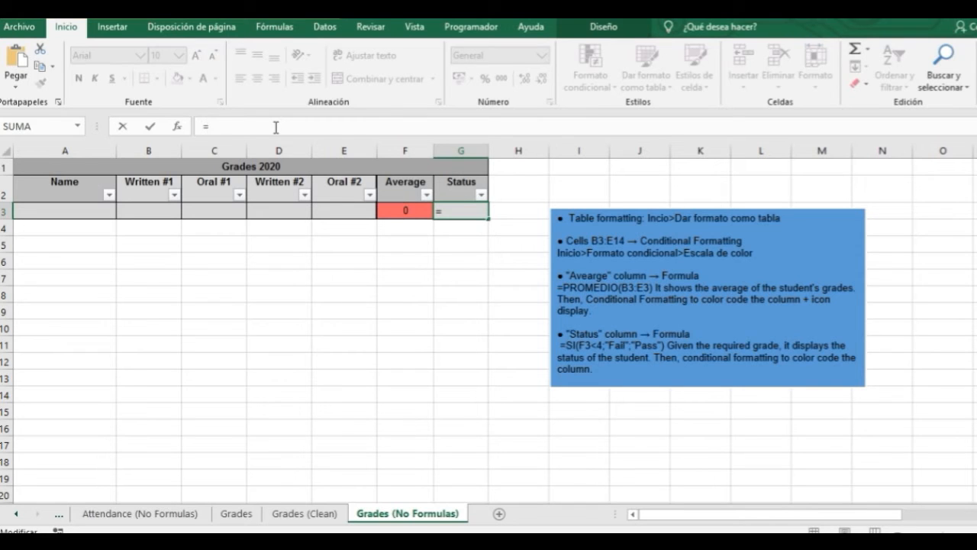
type("SI")
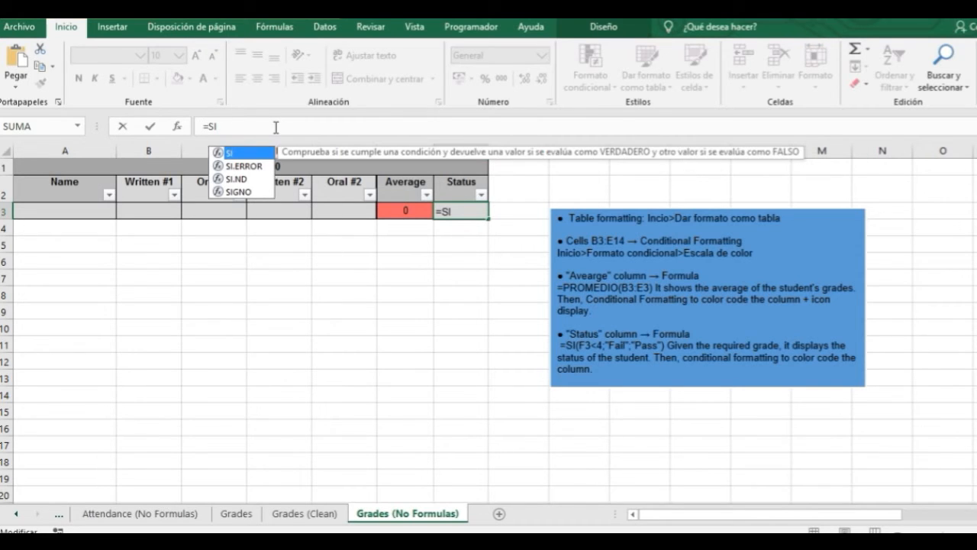
type("(")
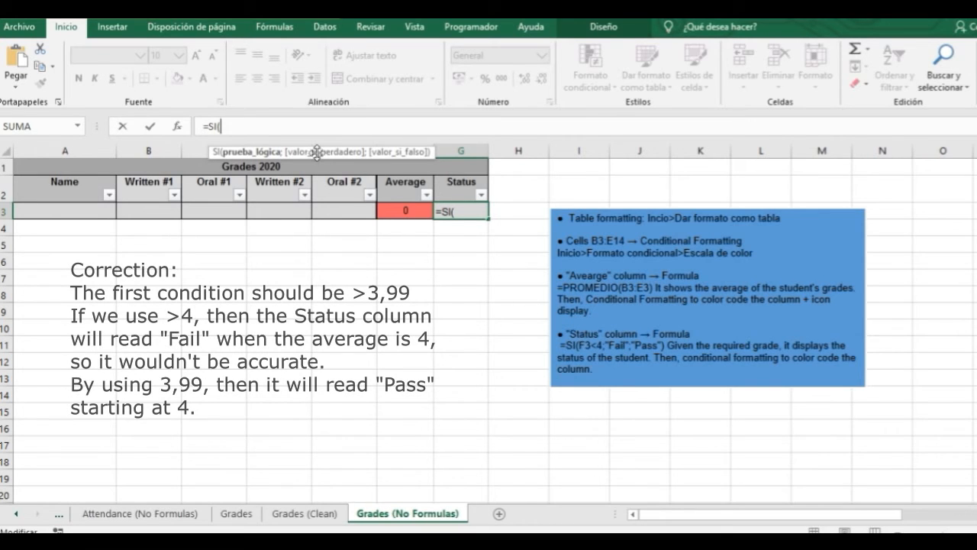
left_click(391, 208)
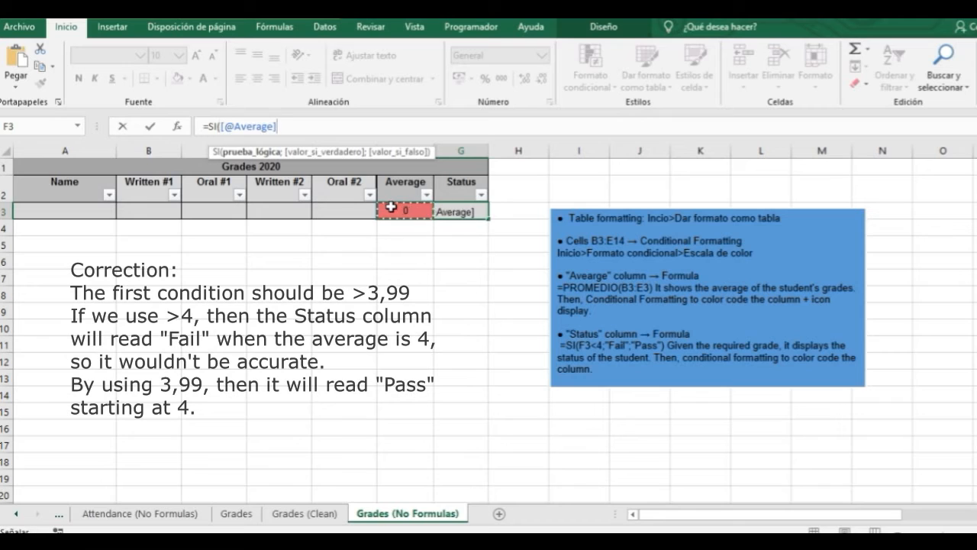
type(">")
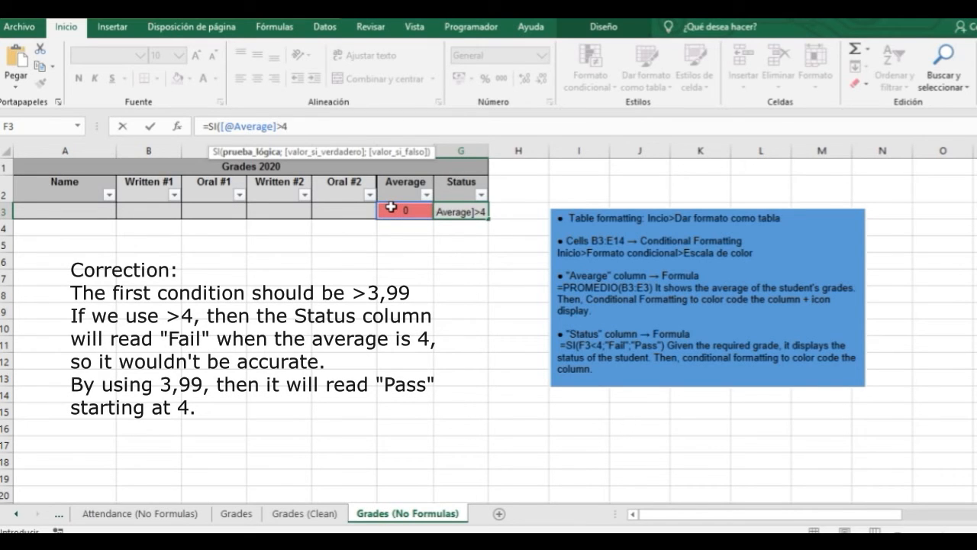
type("4;")
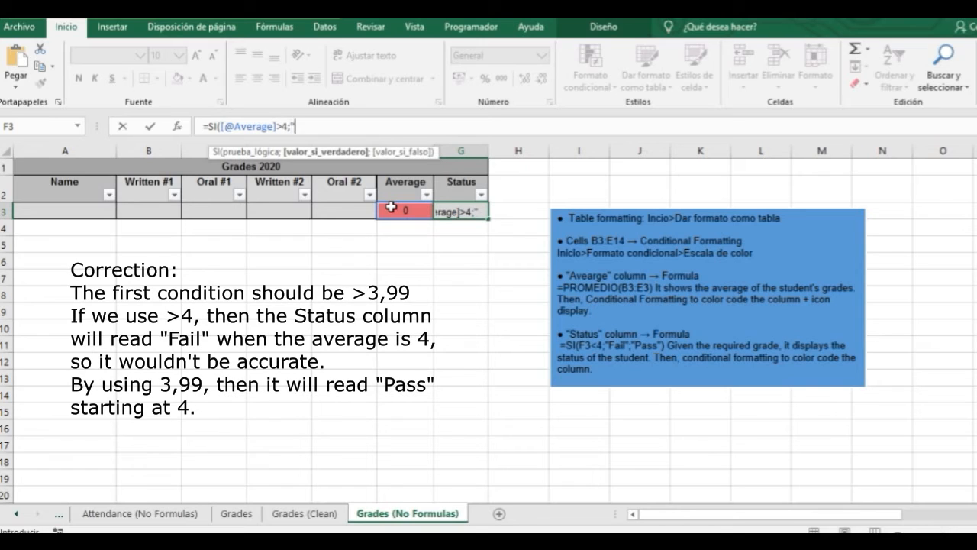
type("\"PAss")
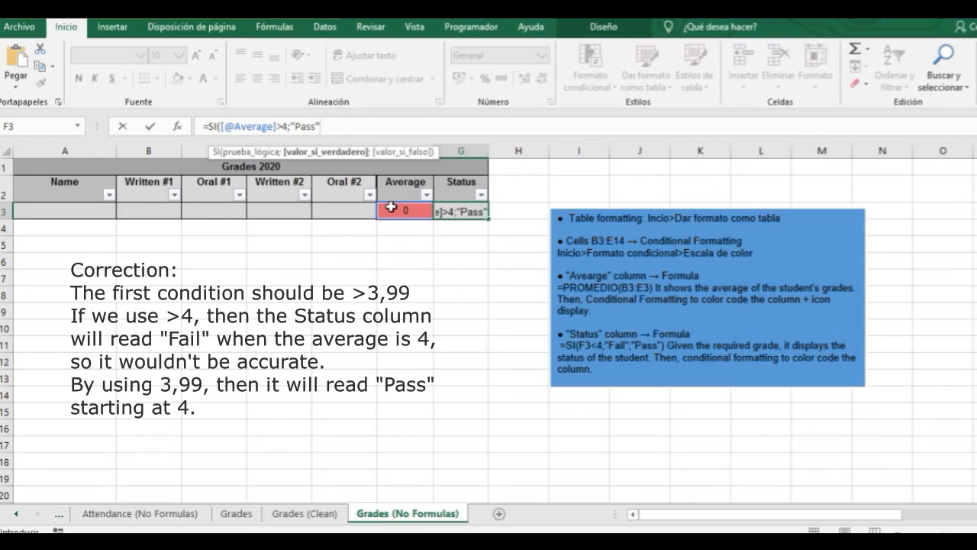
type("\";")
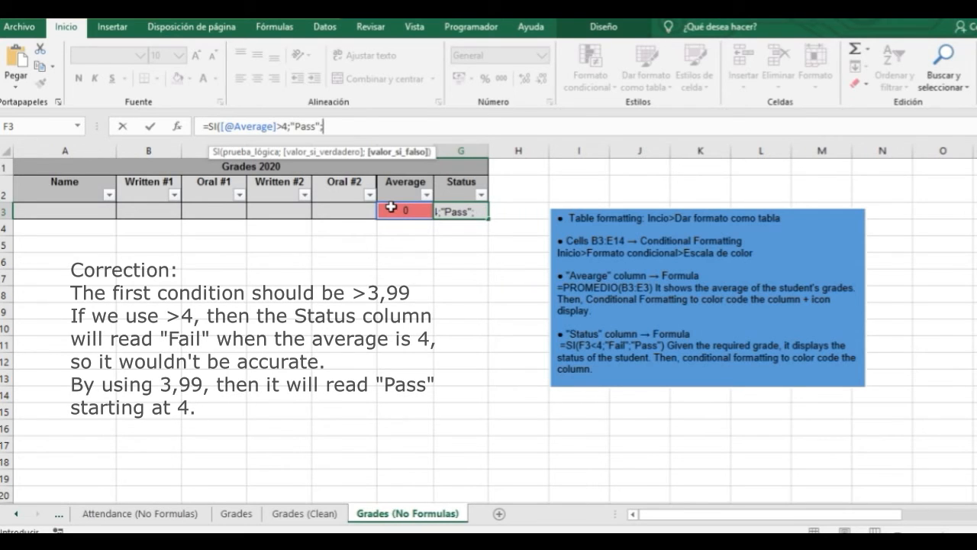
type("SI")
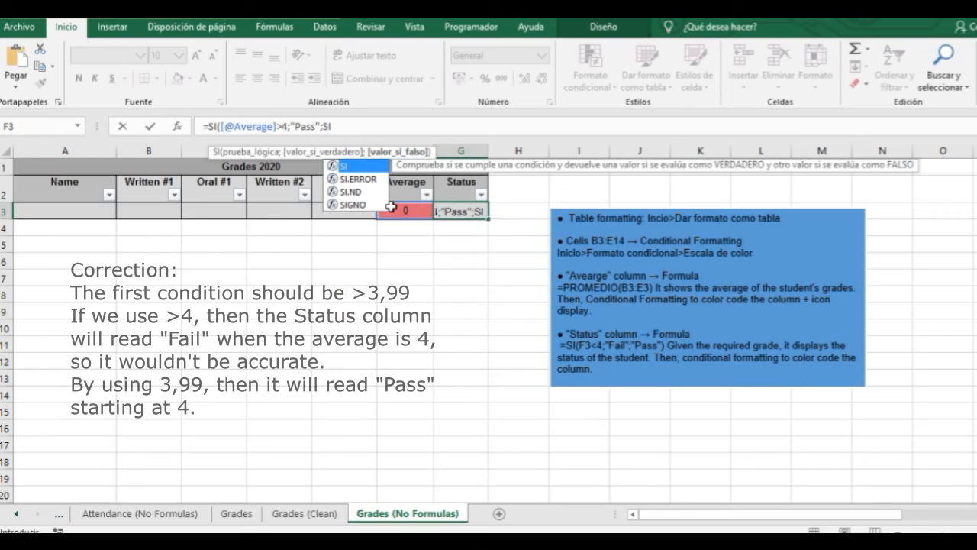
type("([@Average")
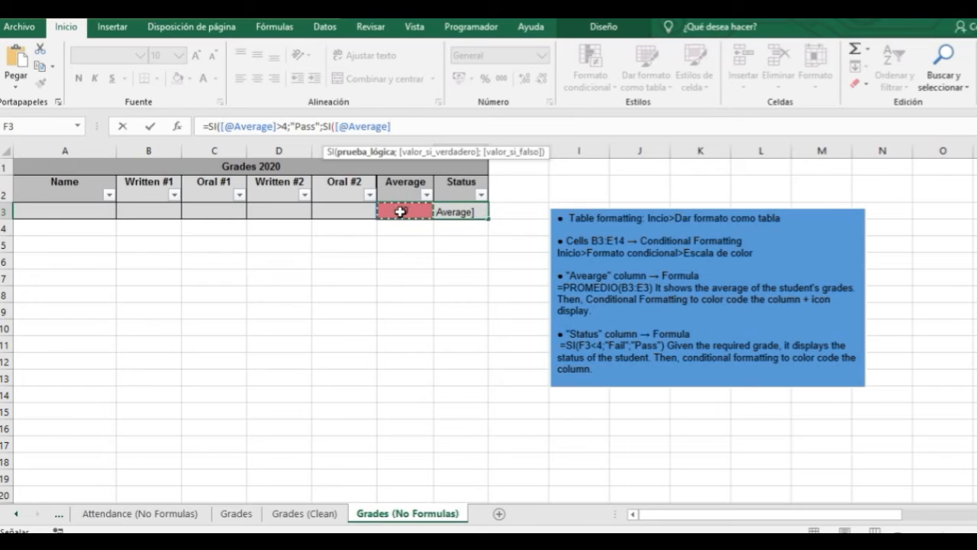
type(">1")
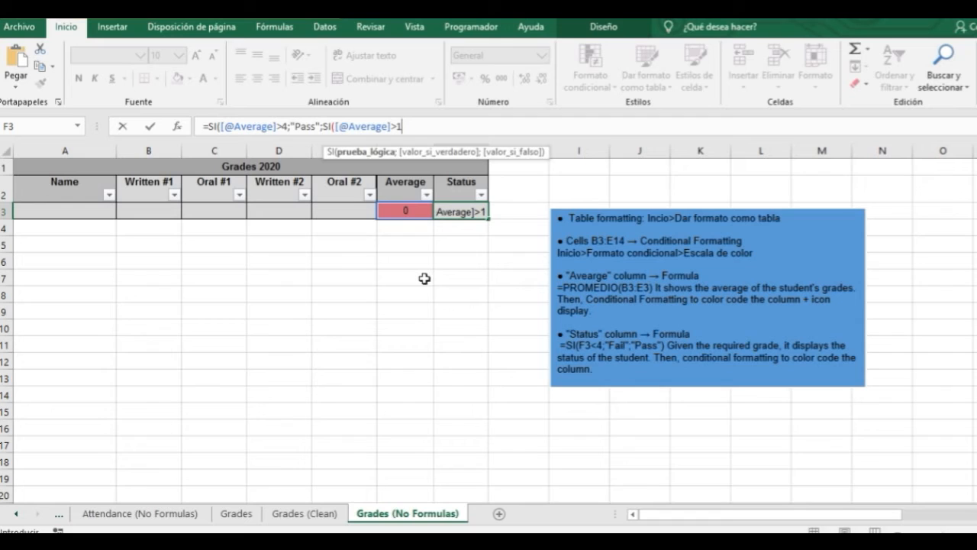
type(";\"Fail")
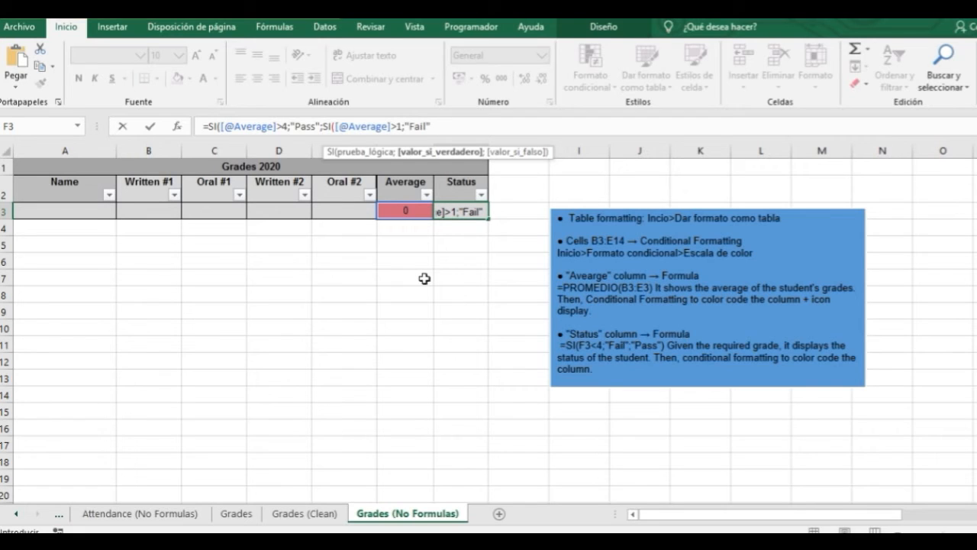
type(";")
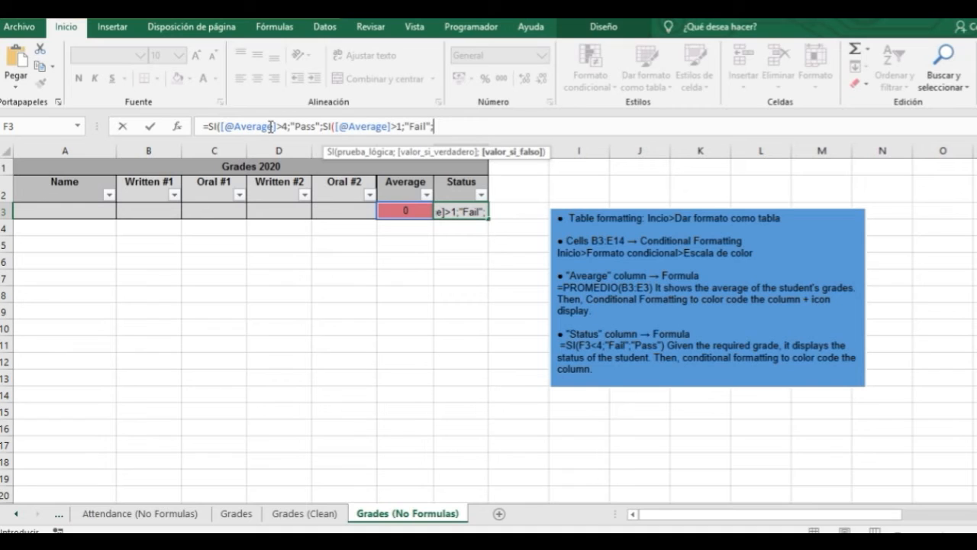
type("\";\"Unknown\")")
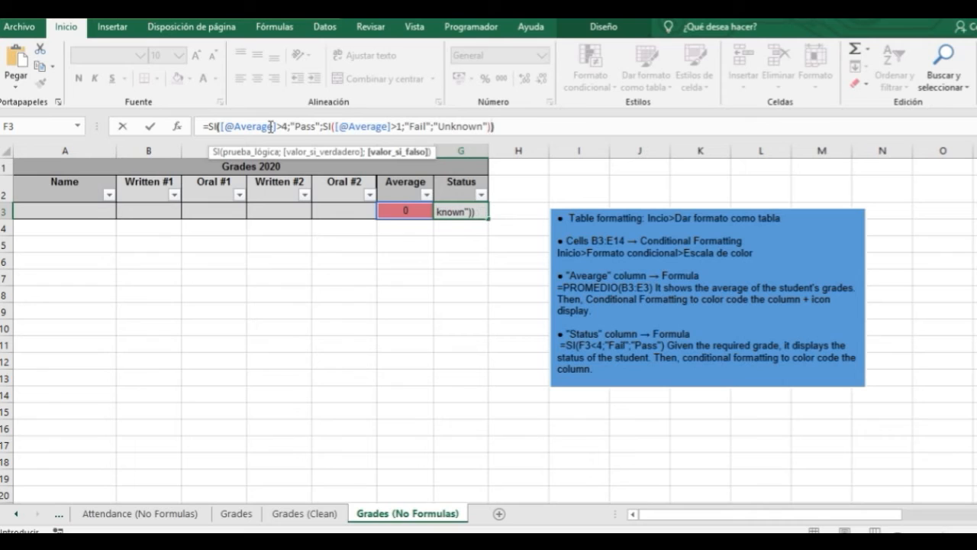
type(")")
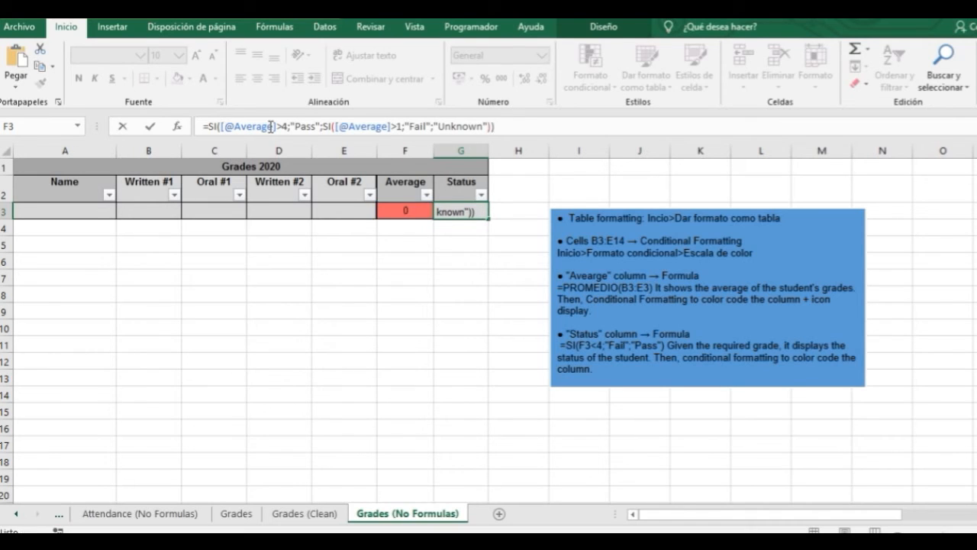
key("Return")
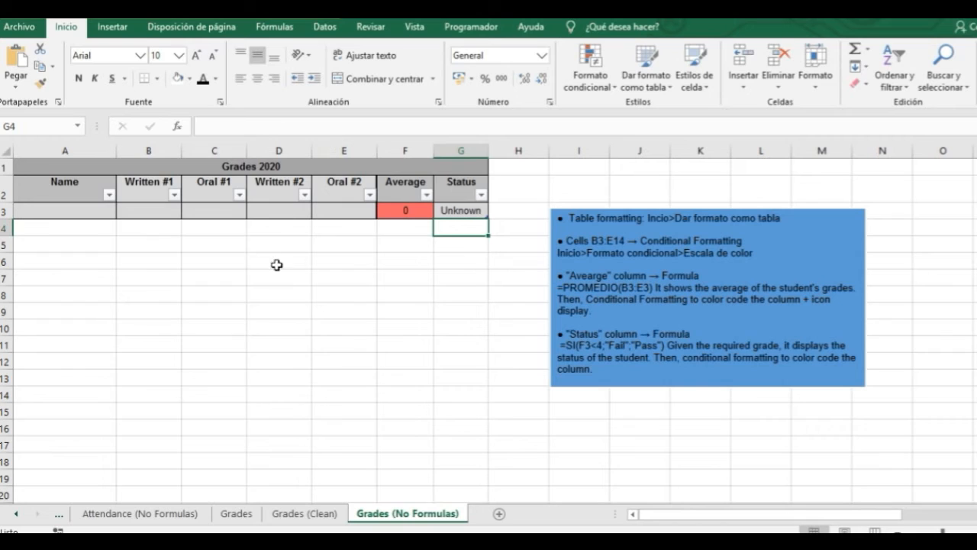
left_click_drag(147, 208, 168, 214)
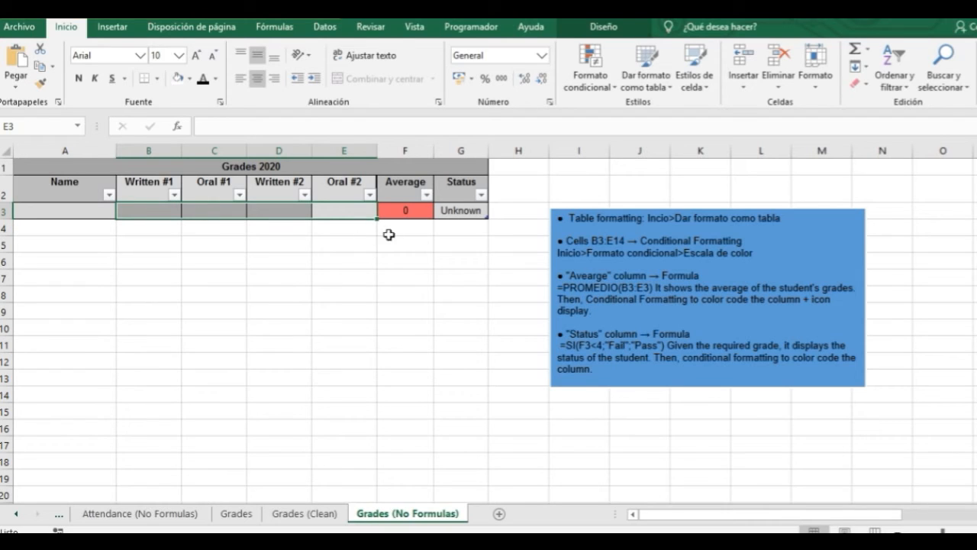
key("ctrl+z")
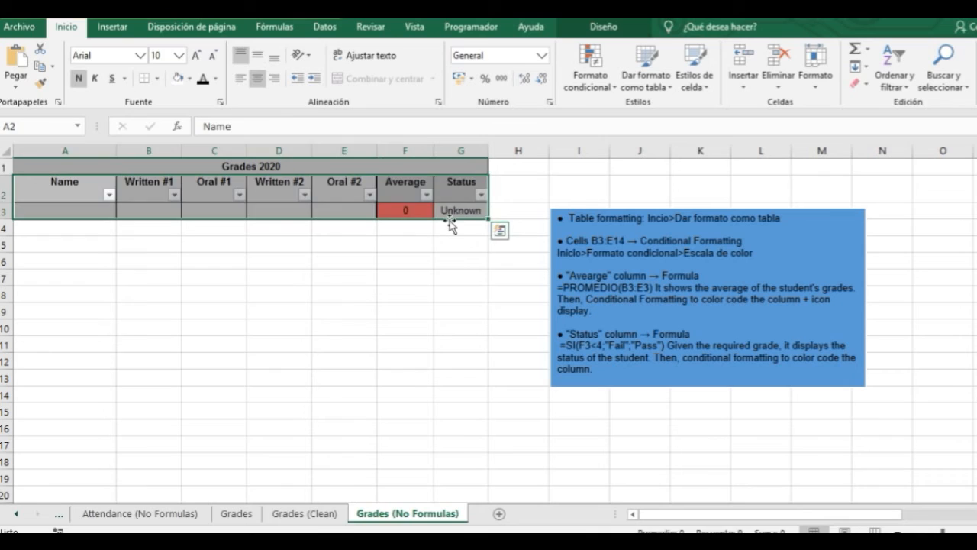
key("ctrl+z")
left_click(451, 246)
Step: Enter test grades 1, 2, 3 and 5 in cells B3:E3 to check the Average and Status formulas
left_click(172, 211)
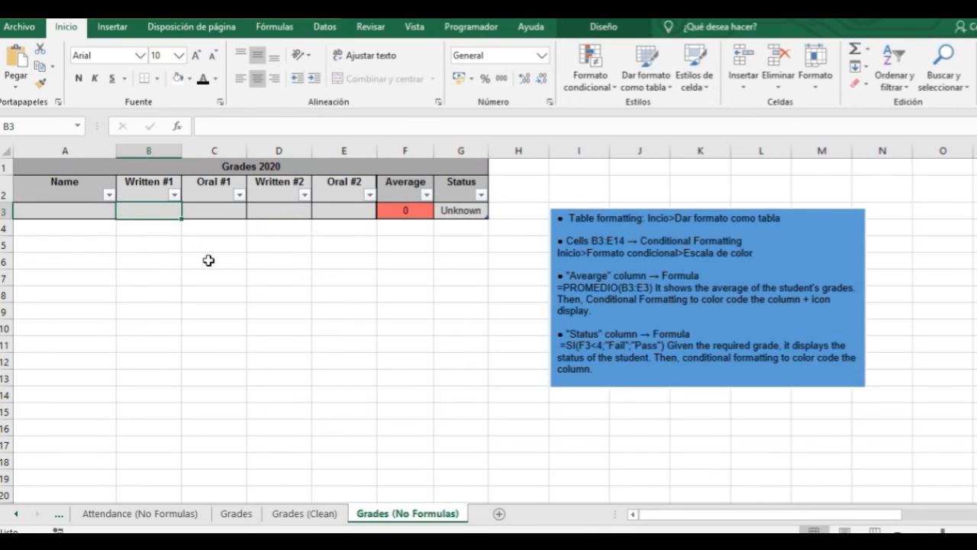
type("1")
key("Tab")
type("2")
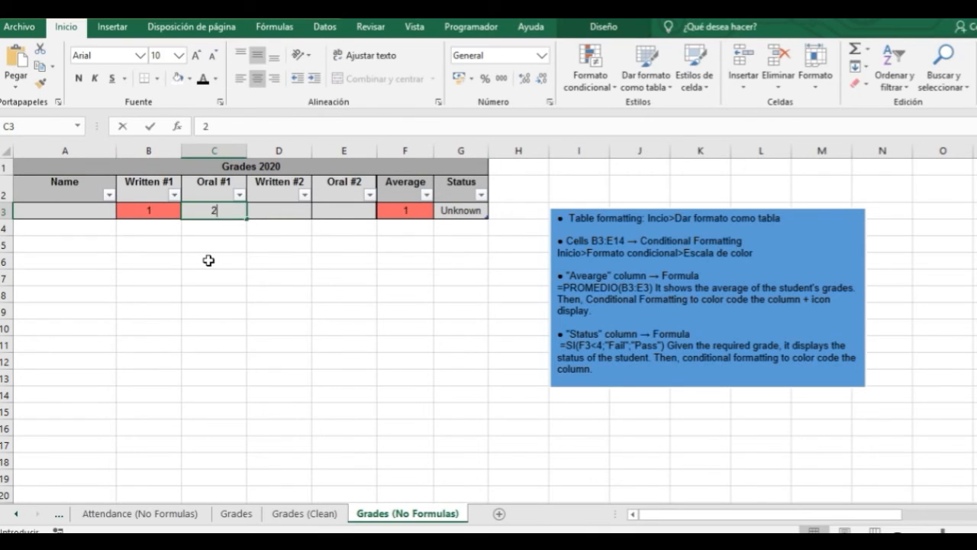
key("Tab")
type("3")
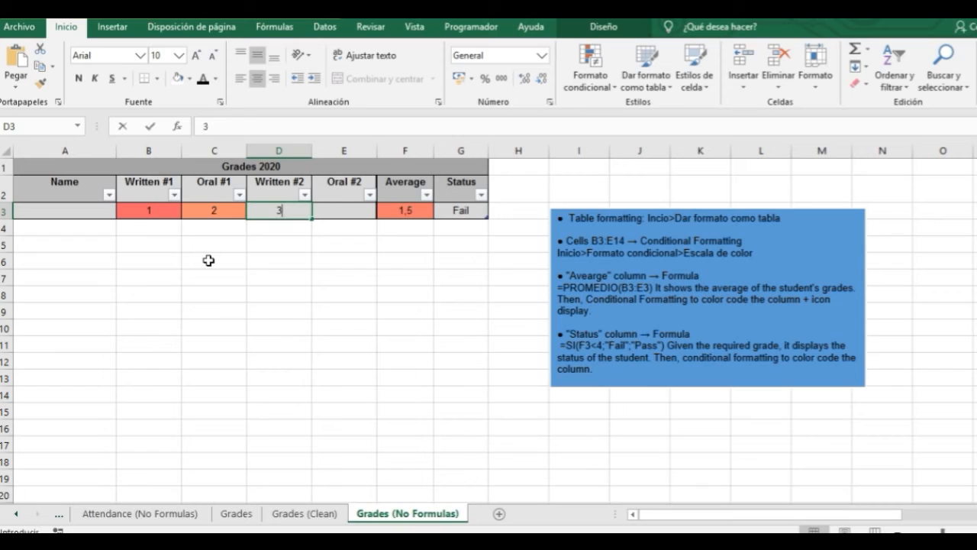
key("Tab")
type("5")
key("Tab")
Step: Clear the test grades from cells B3:E3
mouse_move(167, 214)
left_mouse_down()
mouse_move(346, 220)
mouse_move(170, 212)
left_mouse_up()
left_click(347, 214)
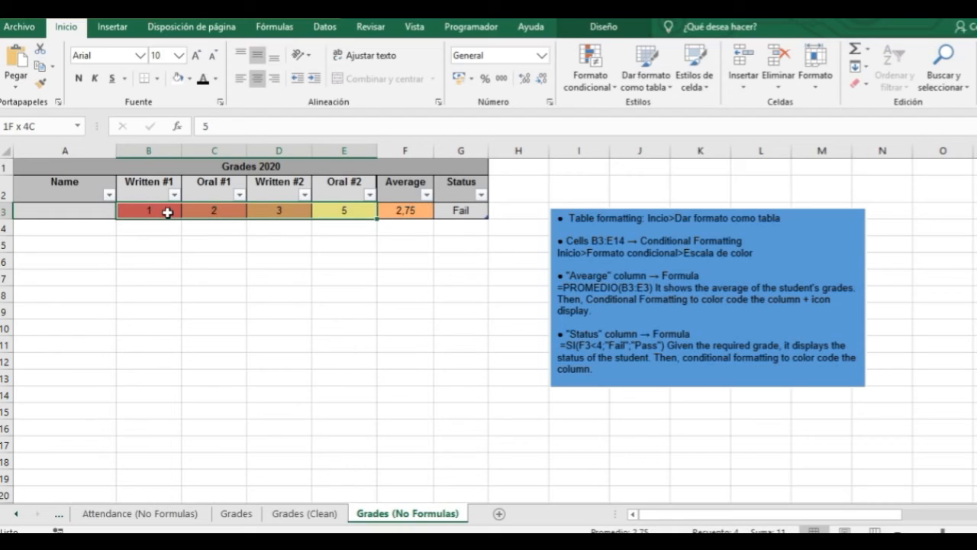
key("Delete")
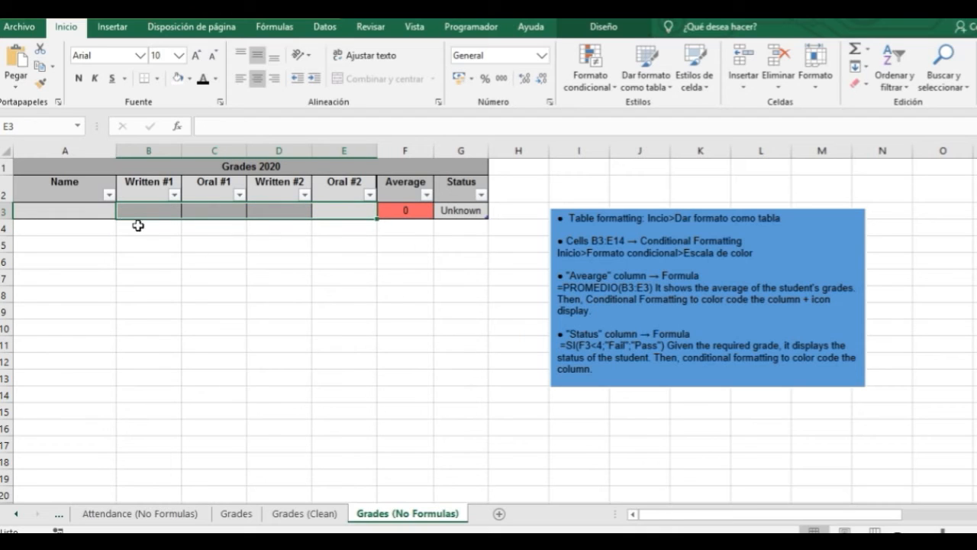
left_click(99, 215)
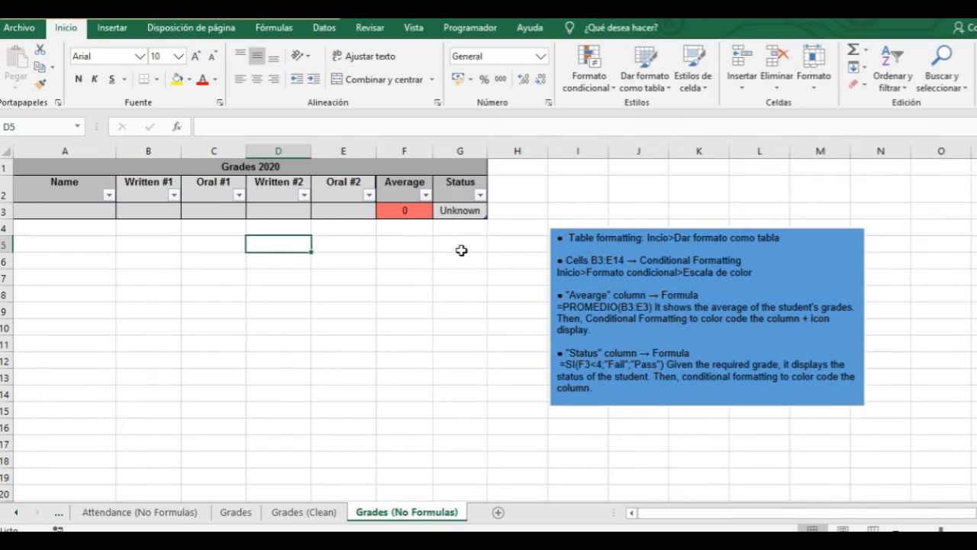
Step: Create a conditional formatting rule for Status cell G3 that applies to cells with specific text containing "Pass"
left_click(454, 212)
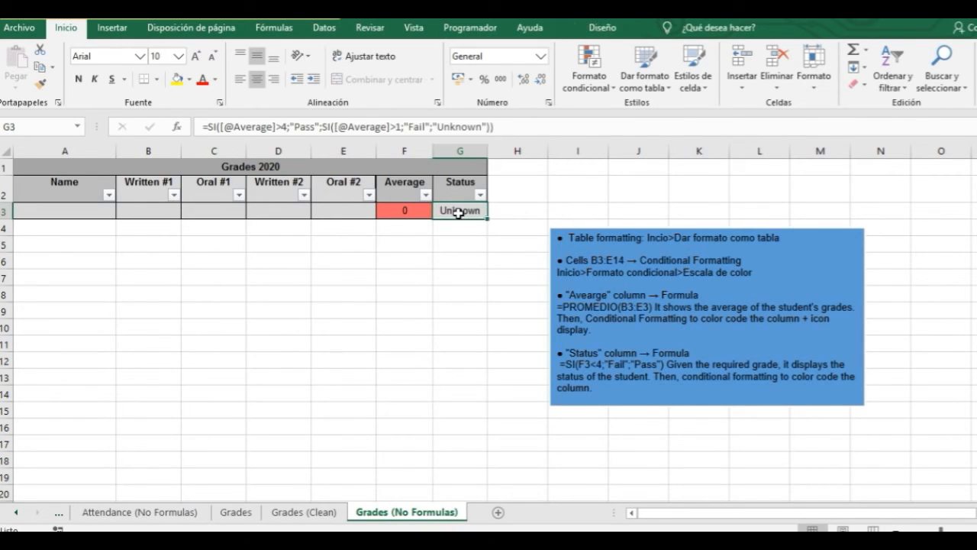
left_click(605, 89)
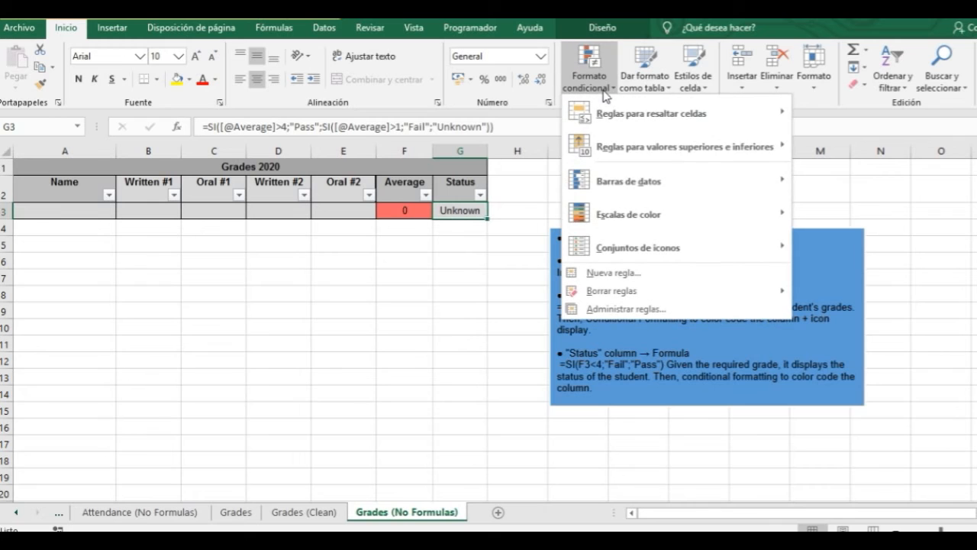
left_click(630, 273)
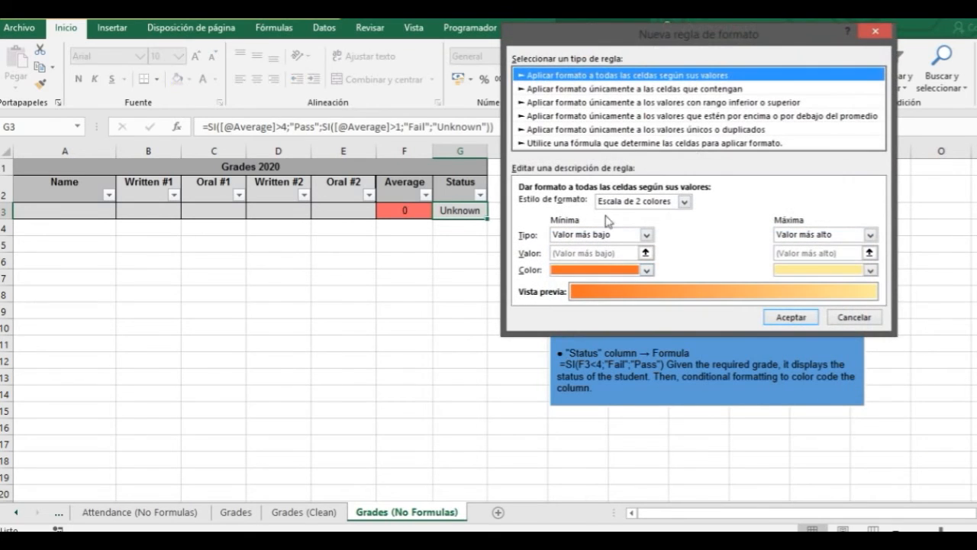
left_click(702, 91)
left_click(623, 205)
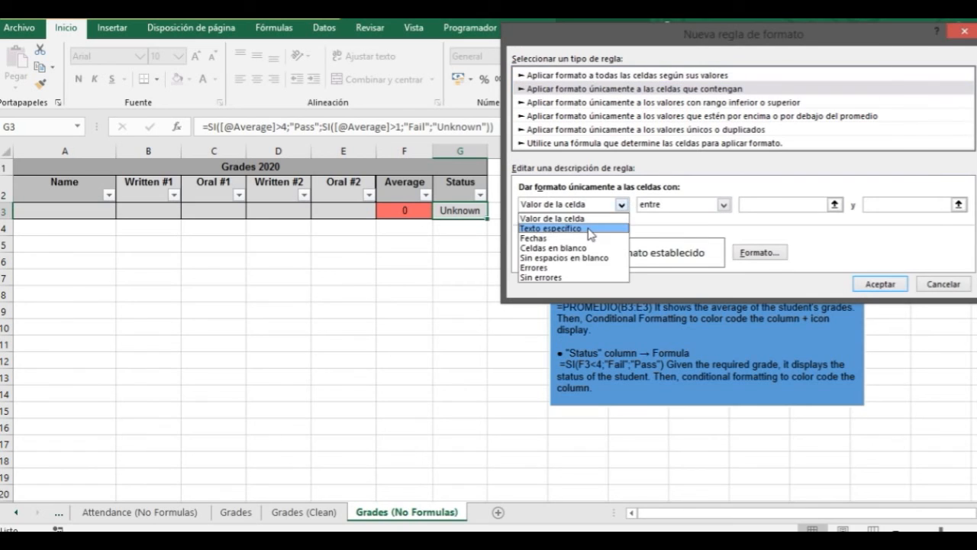
left_click(620, 228)
left_click(761, 205)
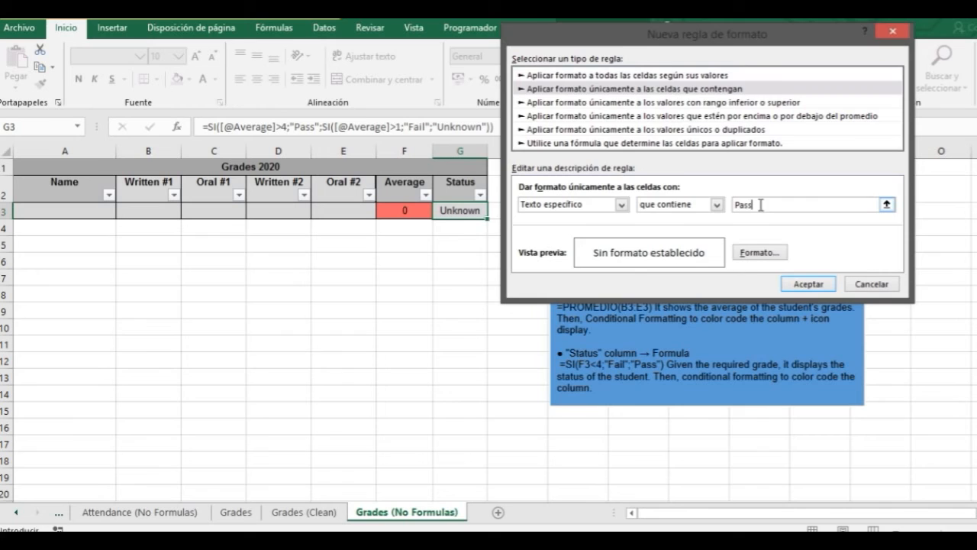
Step: Give the "Pass" rule a green fill and bold (Negrita) font, and apply the rule
left_click(760, 252)
left_click(648, 28)
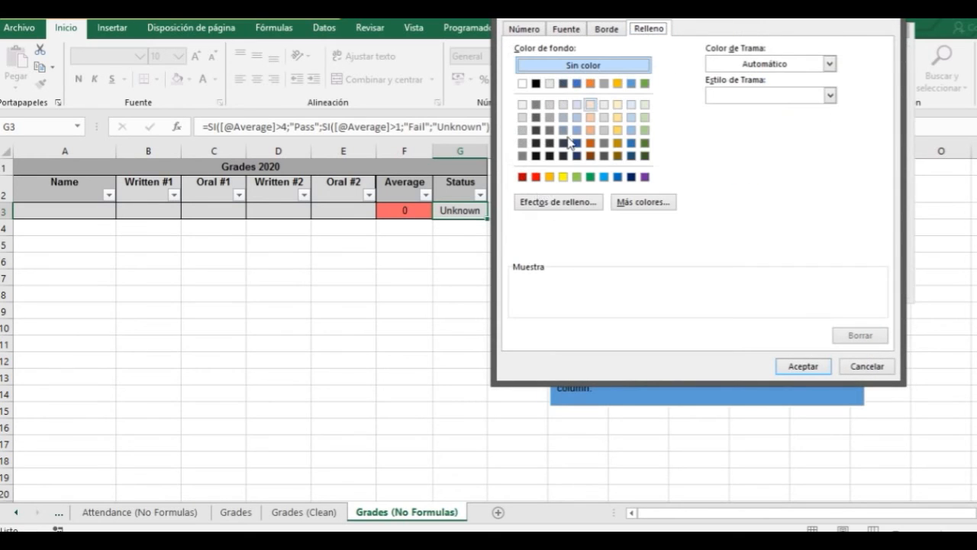
left_click(591, 177)
left_click(598, 30)
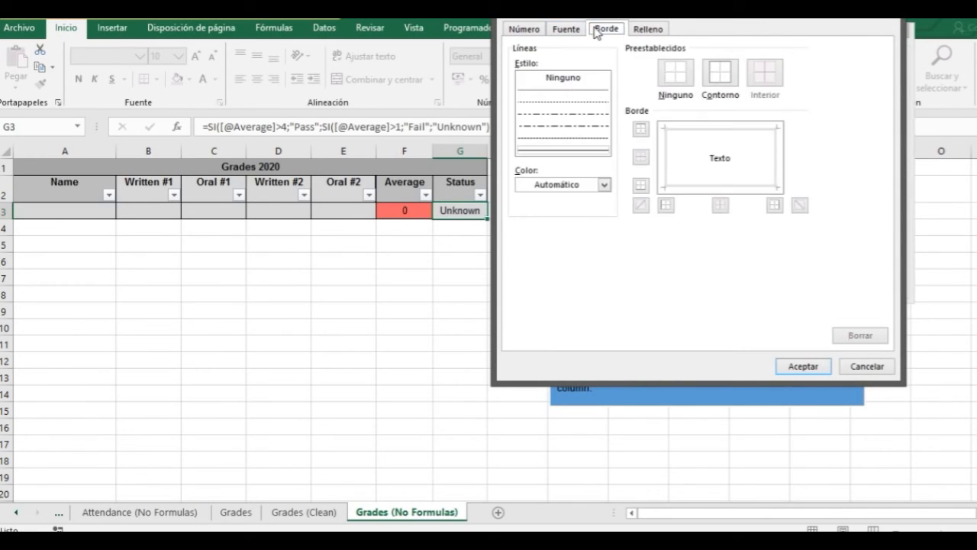
left_click(566, 29)
left_click(733, 97)
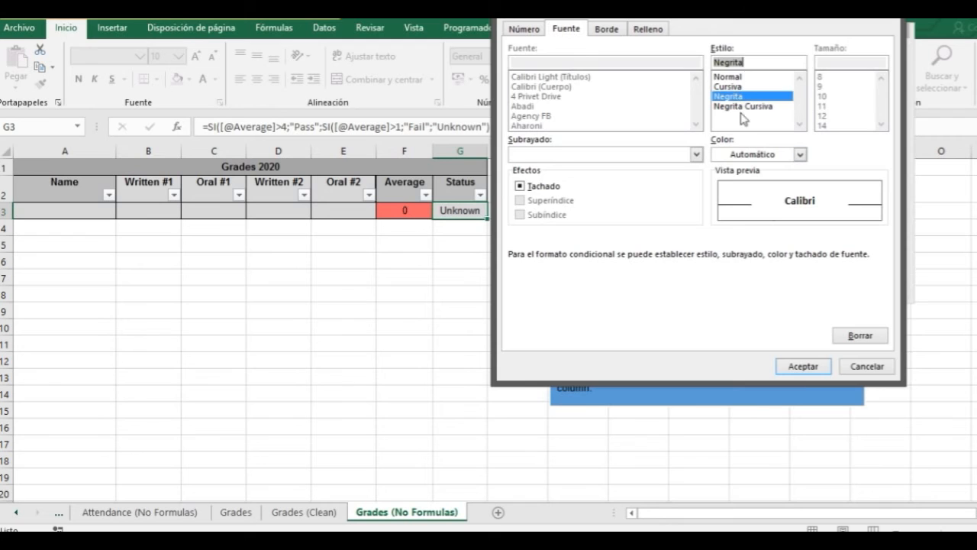
left_click(798, 363)
left_click(794, 282)
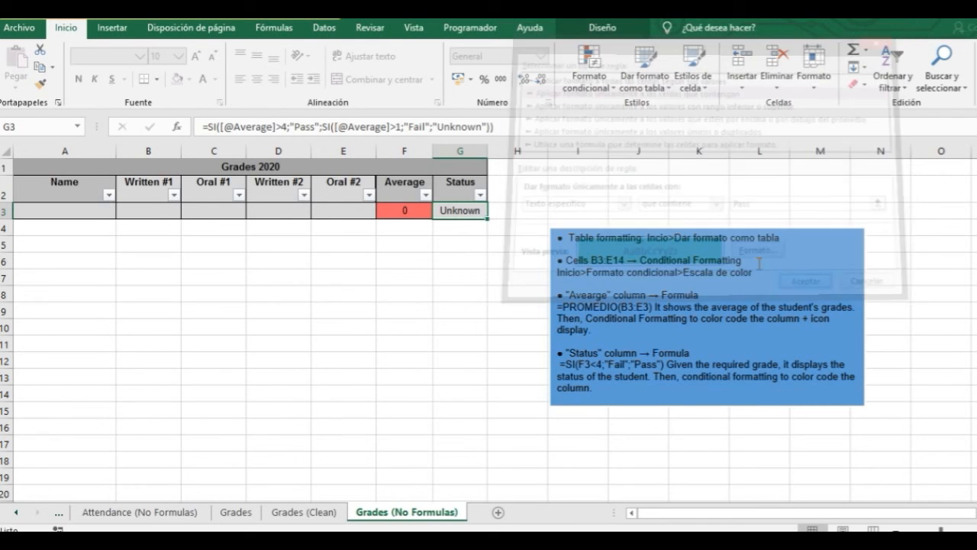
Step: Create a conditional formatting rule for Status cell G3 that applies to cells with specific text containing "Fail"
left_click(600, 61)
left_click(625, 280)
left_click(663, 73)
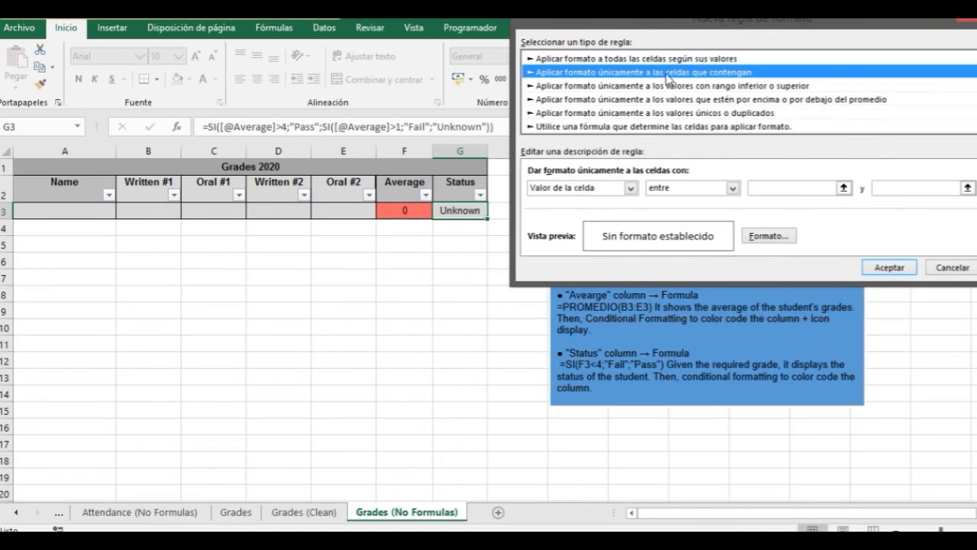
left_click(576, 189)
left_click(576, 210)
left_click(772, 189)
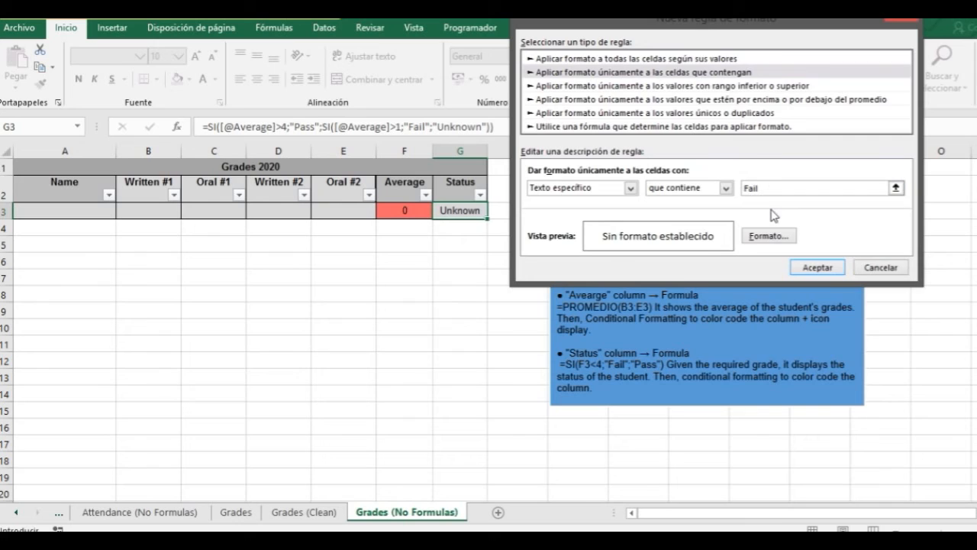
Step: Give the "Fail" rule a white bold (Negrita) font and a dark red fill, and apply the rule
left_click(769, 236)
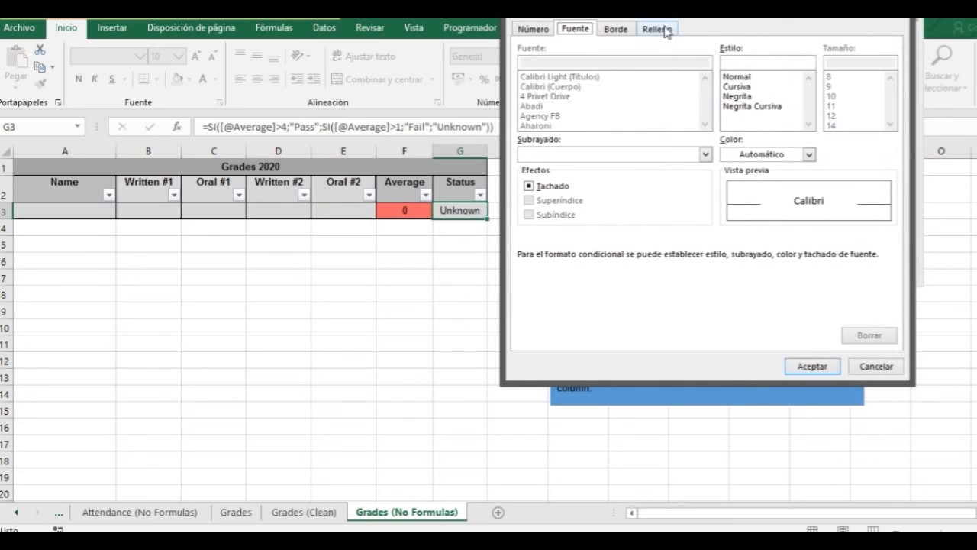
left_click(755, 156)
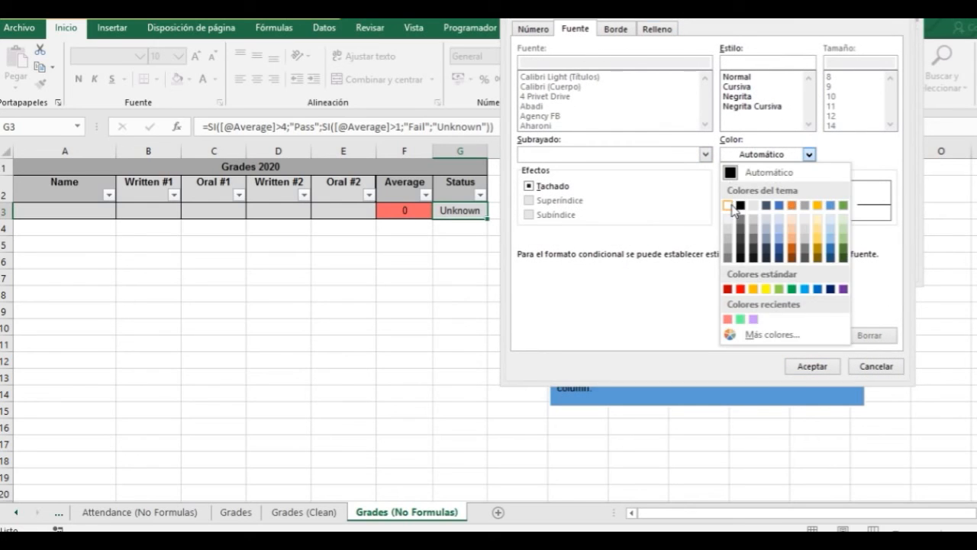
left_click(729, 206)
left_click(738, 96)
left_click(658, 29)
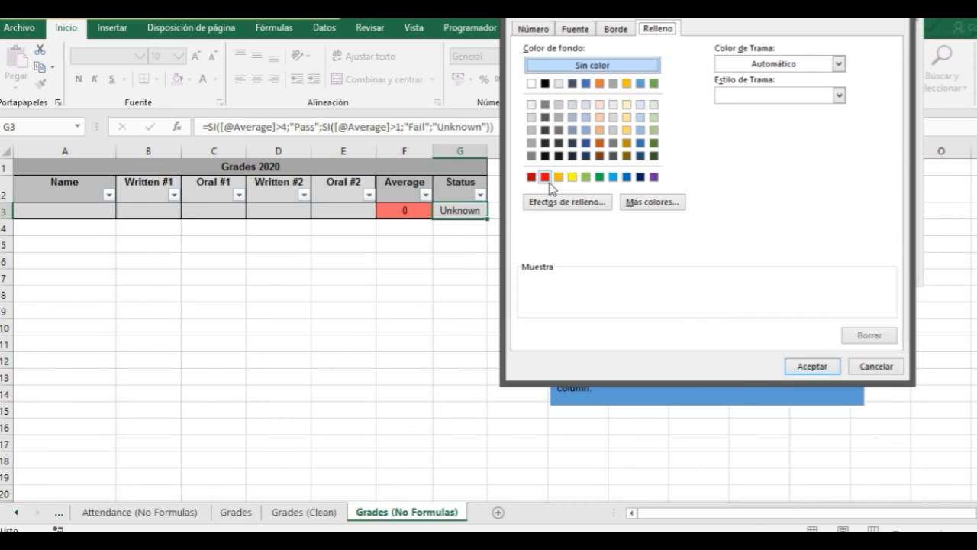
left_click(532, 176)
left_click(798, 367)
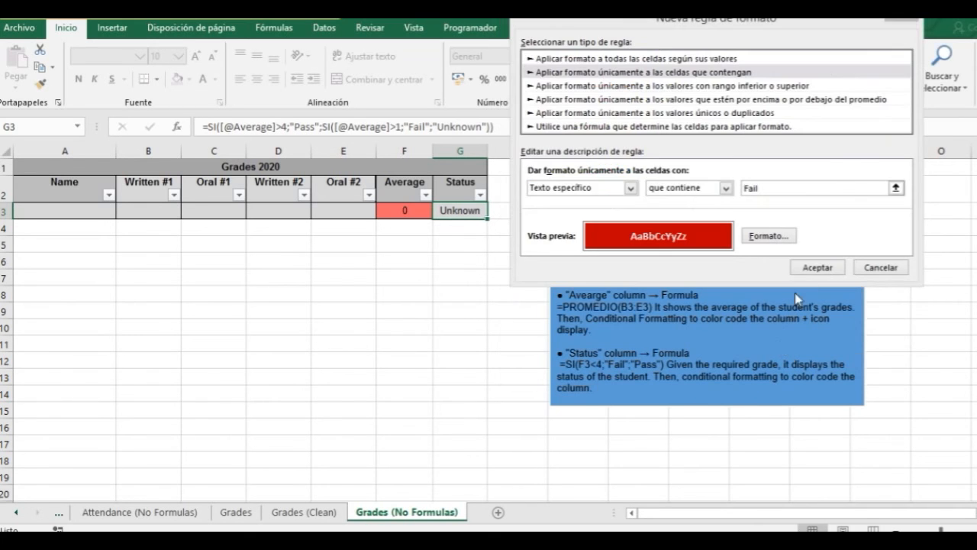
left_click(817, 266)
Step: Create another conditional formatting rule for cell G3 that applies to cells with specific text containing "Unknown"
left_click(603, 94)
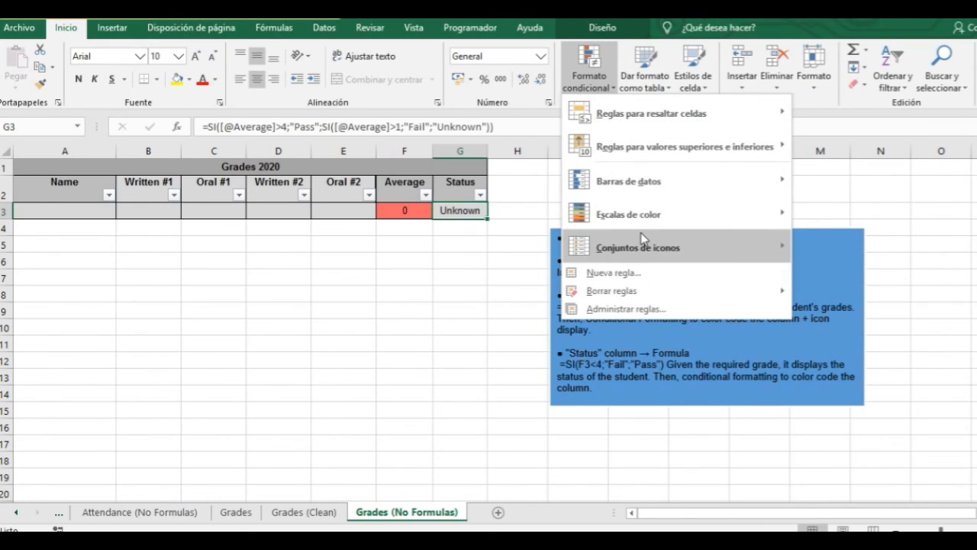
left_click(638, 273)
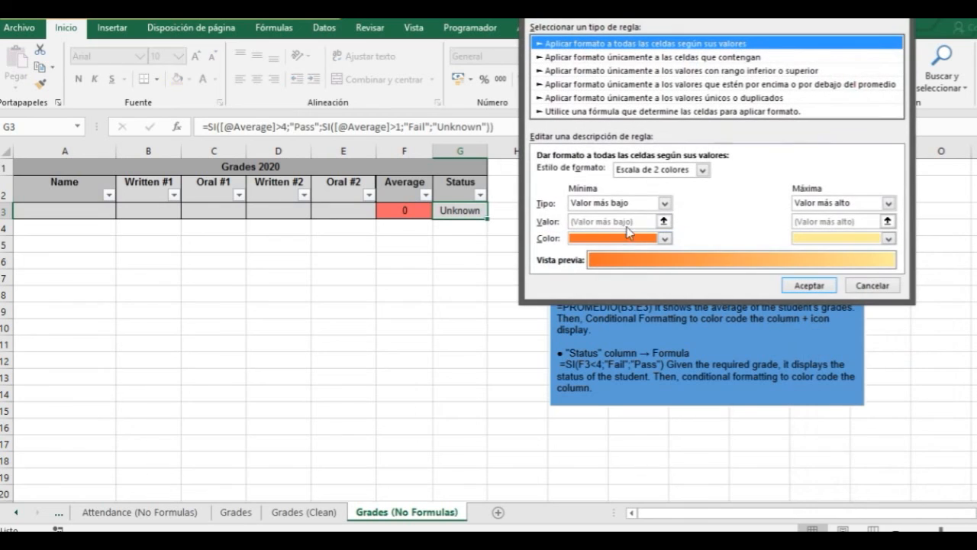
left_click(729, 58)
left_click(592, 173)
left_click(578, 197)
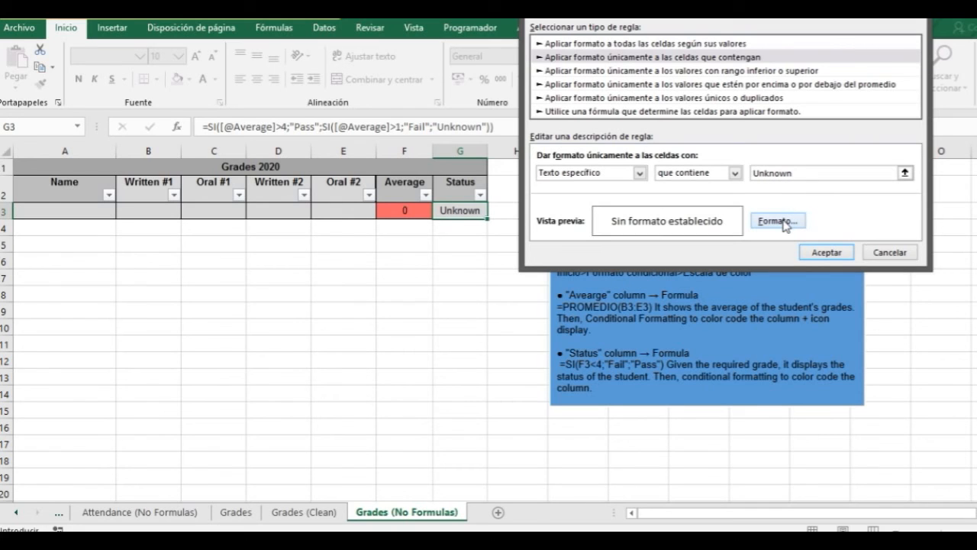
Step: Give the "Unknown" rule a light gray fill and italic (Cursiva) font, and apply the rule
left_click(783, 221)
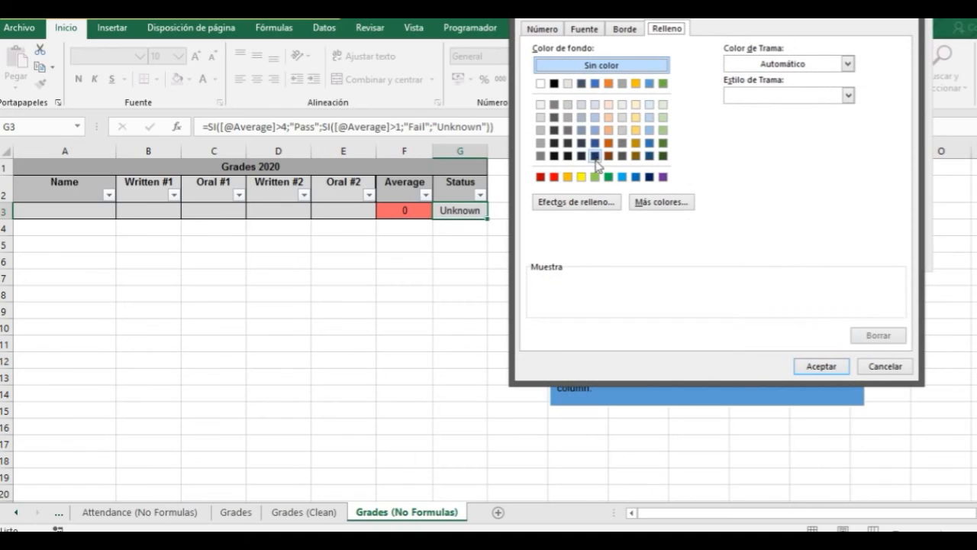
left_click(541, 130)
left_click(540, 117)
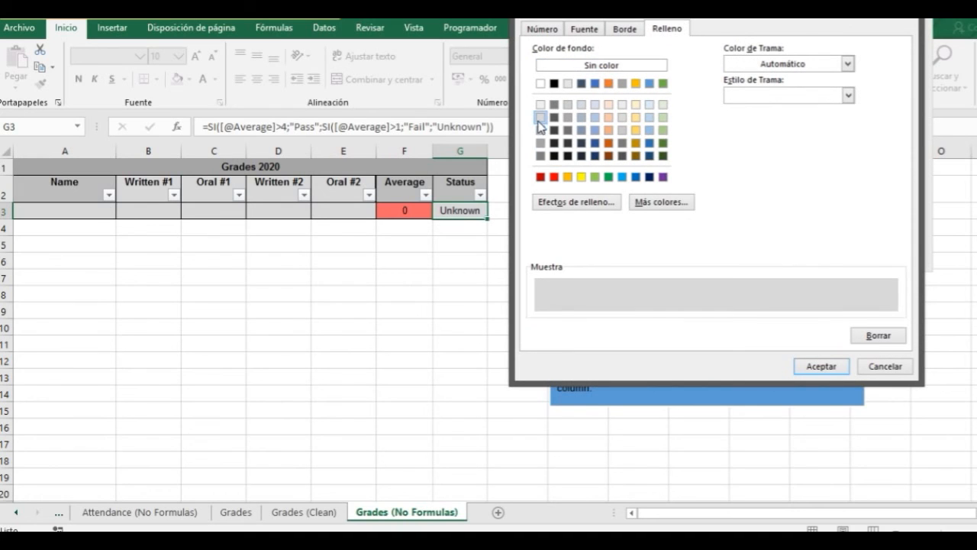
left_click(585, 29)
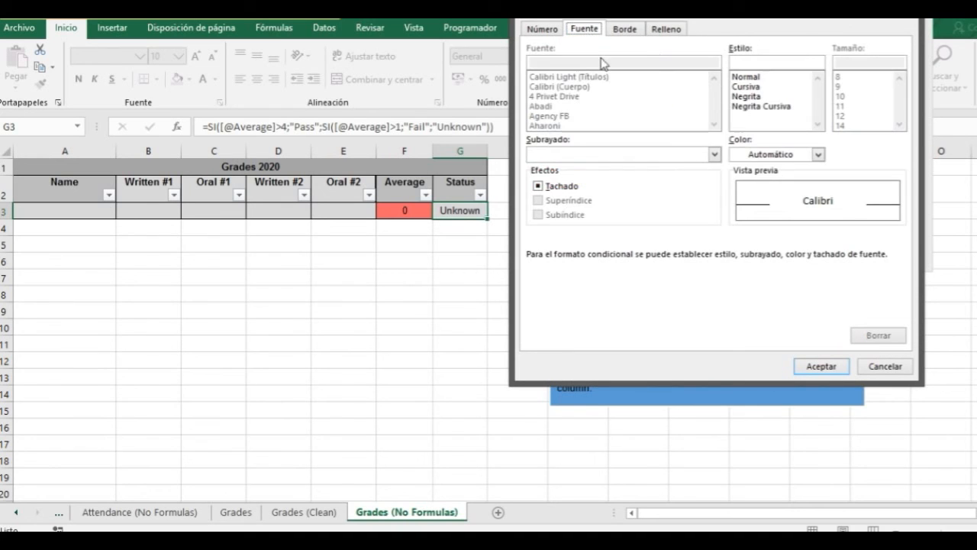
left_click(746, 87)
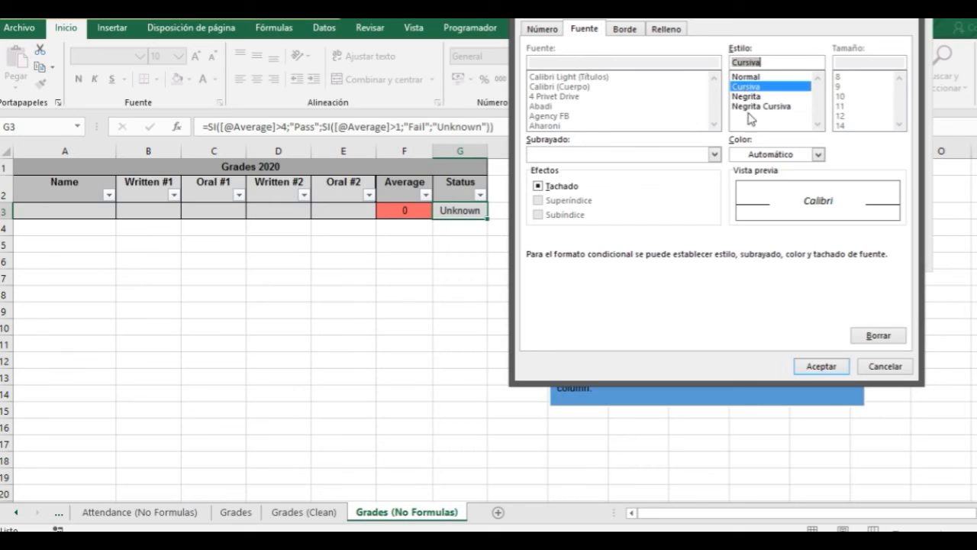
left_click(817, 365)
left_click(827, 253)
left_click(410, 261)
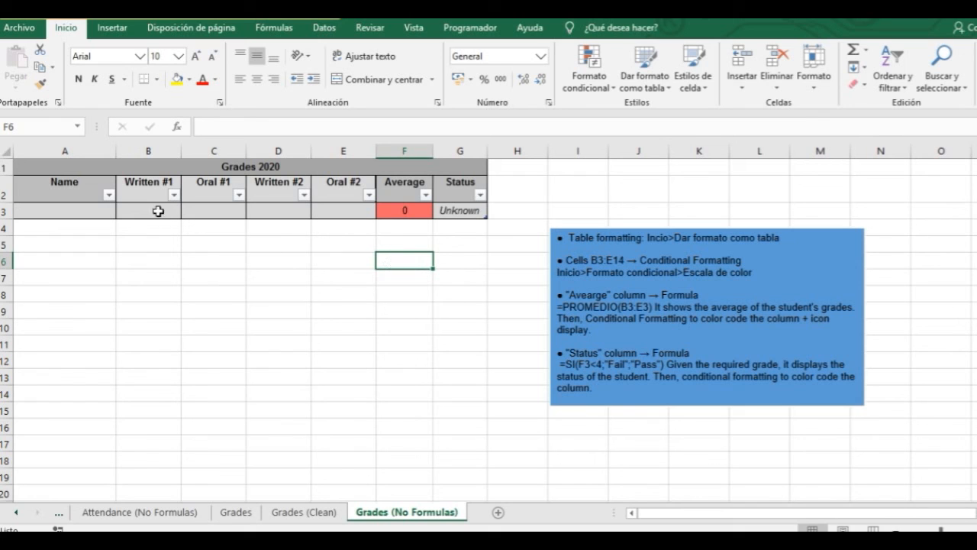
Step: Add a comment to the Written #1 header reading "April 3rd, 2020" and "Topics: Units 1 & 2", replacing the default author name
left_click_drag(142, 185, 344, 195)
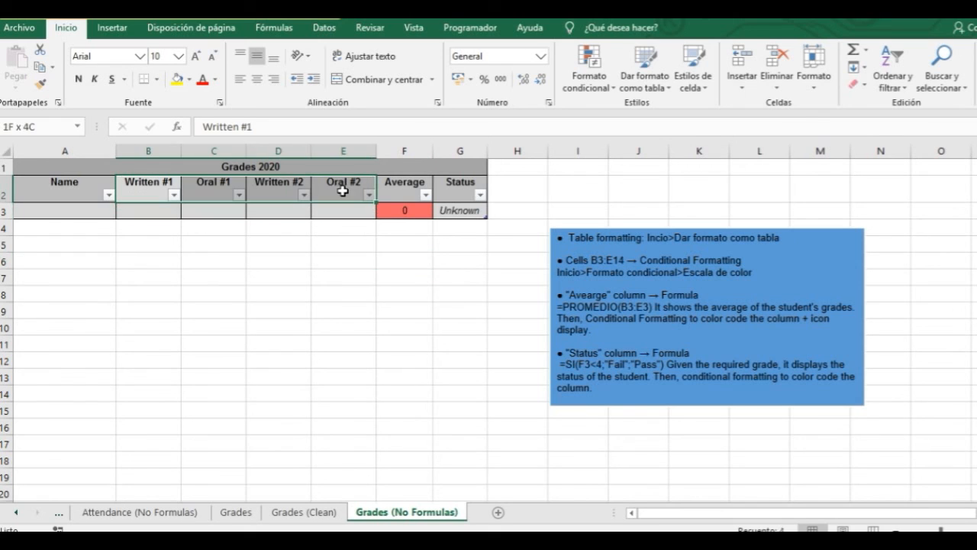
left_click(146, 187)
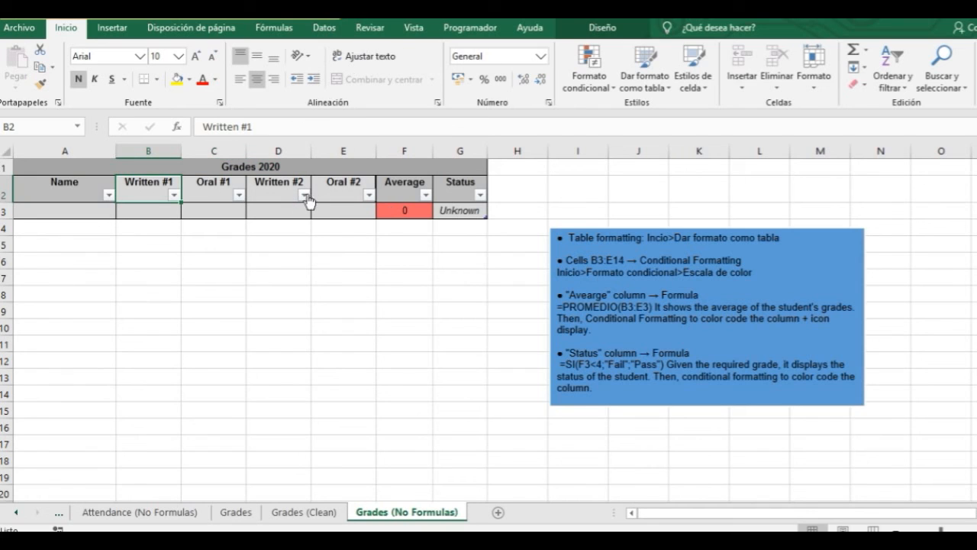
left_click(378, 34)
left_click(349, 83)
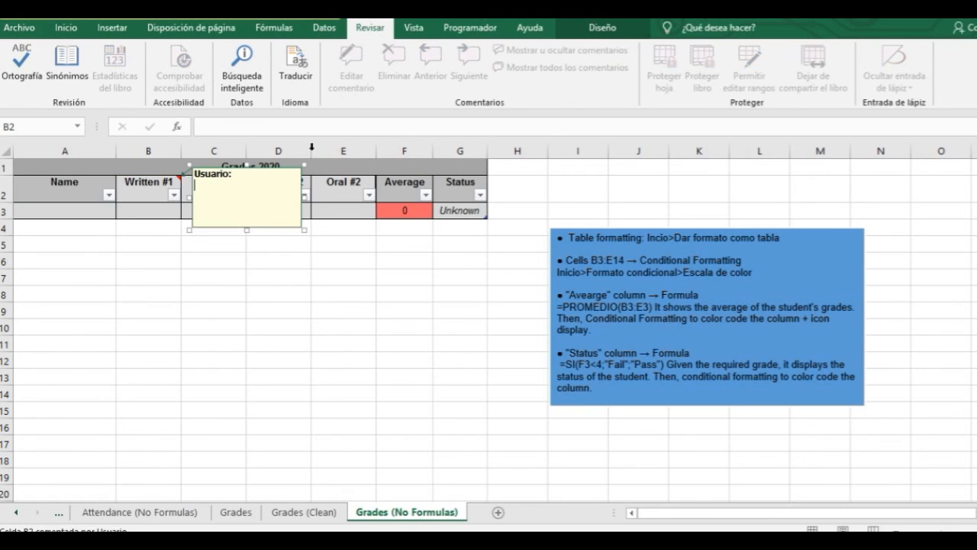
left_click_drag(178, 187, 168, 169)
key("ctrl+n")
type("April 3rd, 2020")
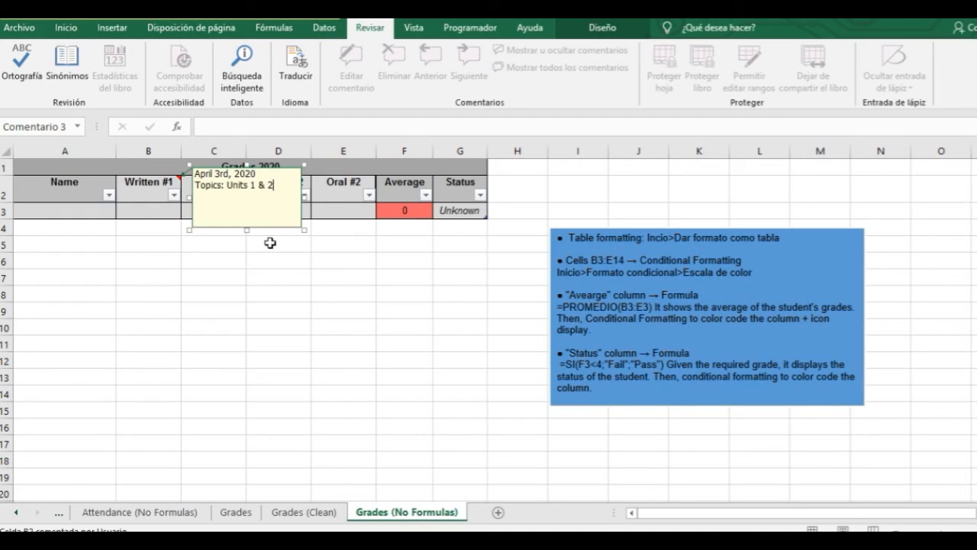
Step: Enlarge the Written #1 comment box down to about row 10 and preview the comment from its header cell
left_click_drag(304, 230, 351, 339)
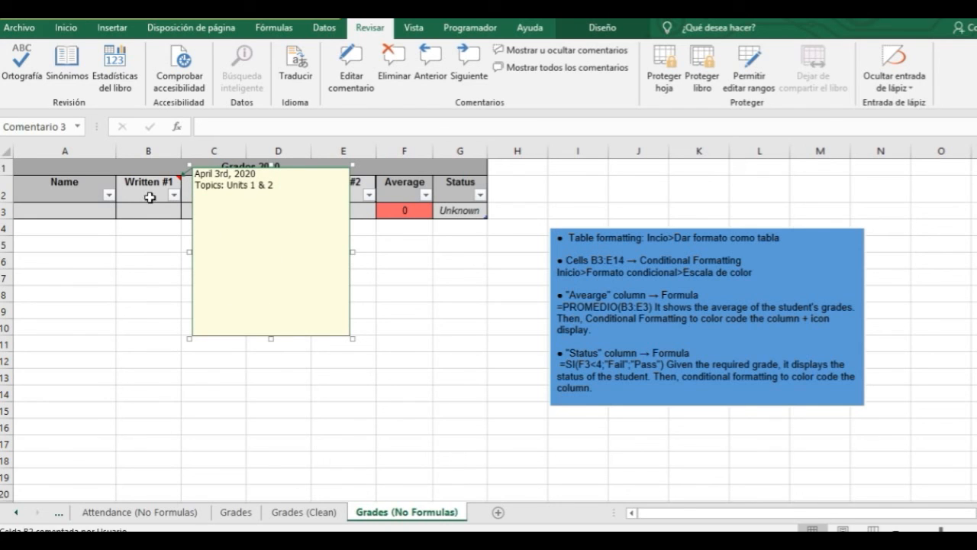
left_click(144, 254)
left_click(135, 194)
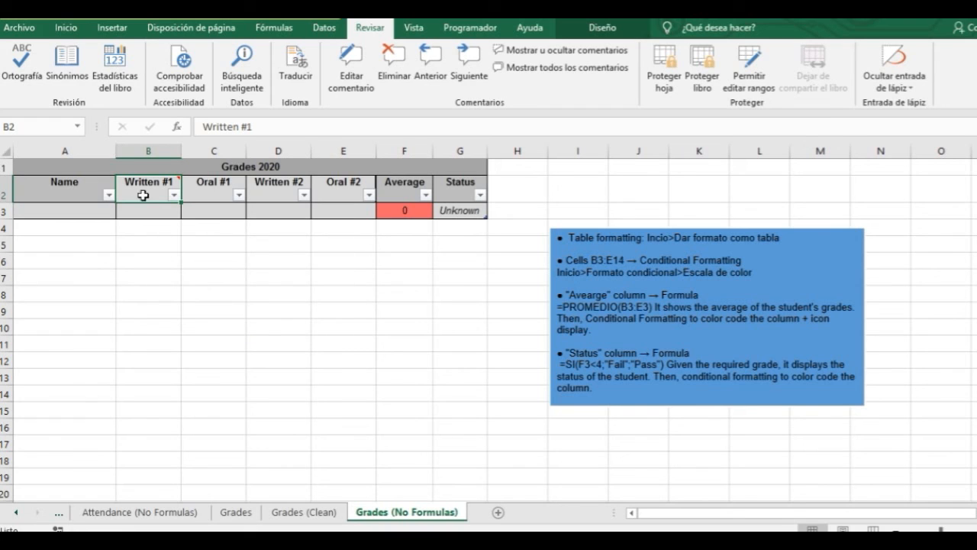
mouse_move(143, 192)
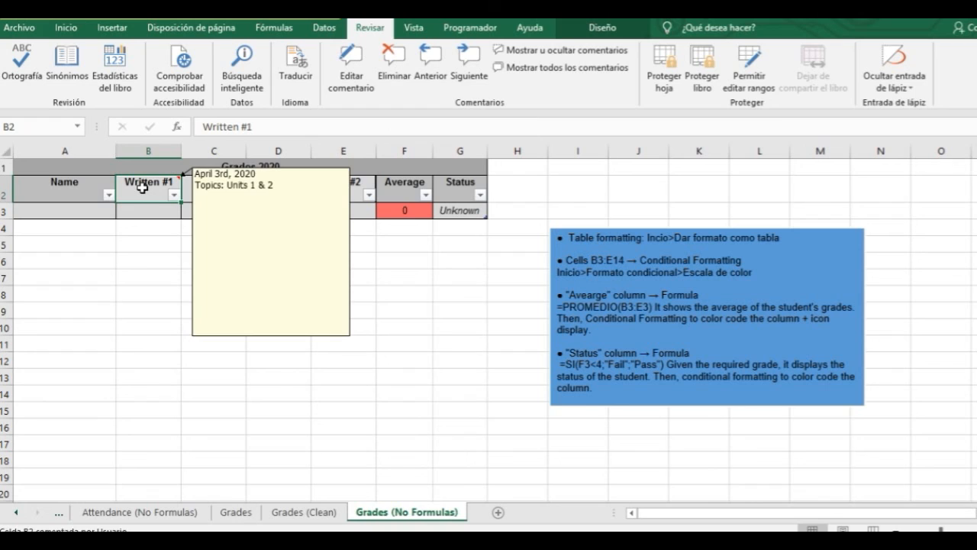
left_click(158, 275)
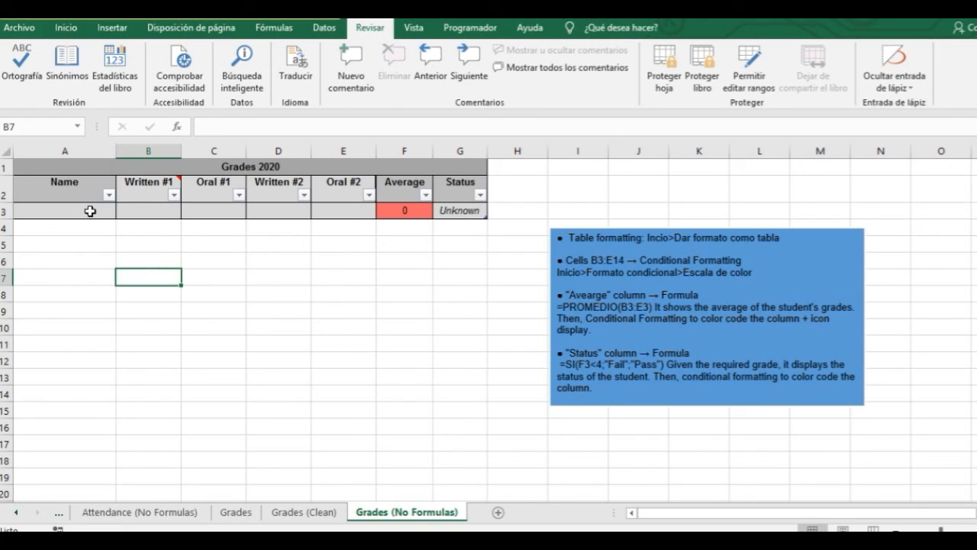
Step: Extend the grades table down to row 15 so the formulas and formatting fill the student rows
left_click_drag(90, 211, 77, 409)
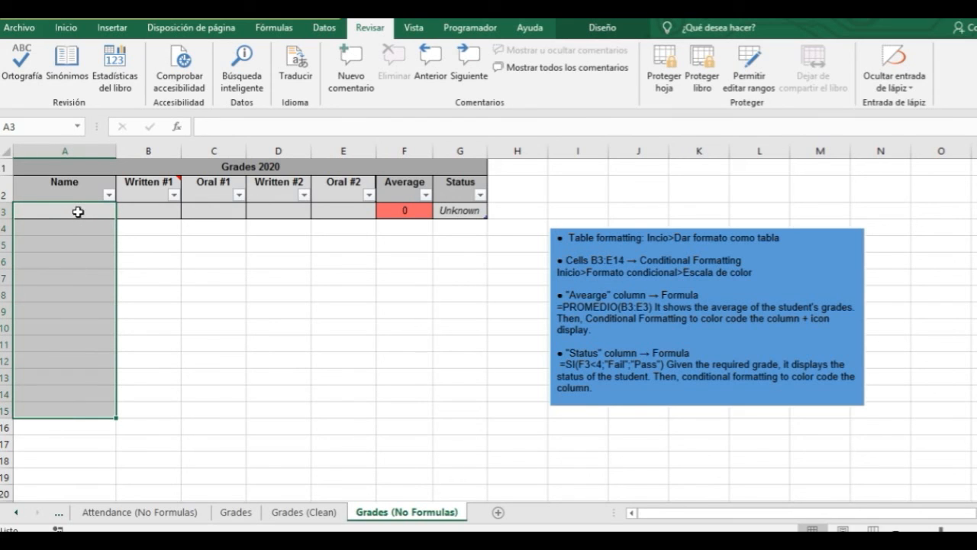
left_click_drag(78, 211, 78, 412)
left_click(84, 212)
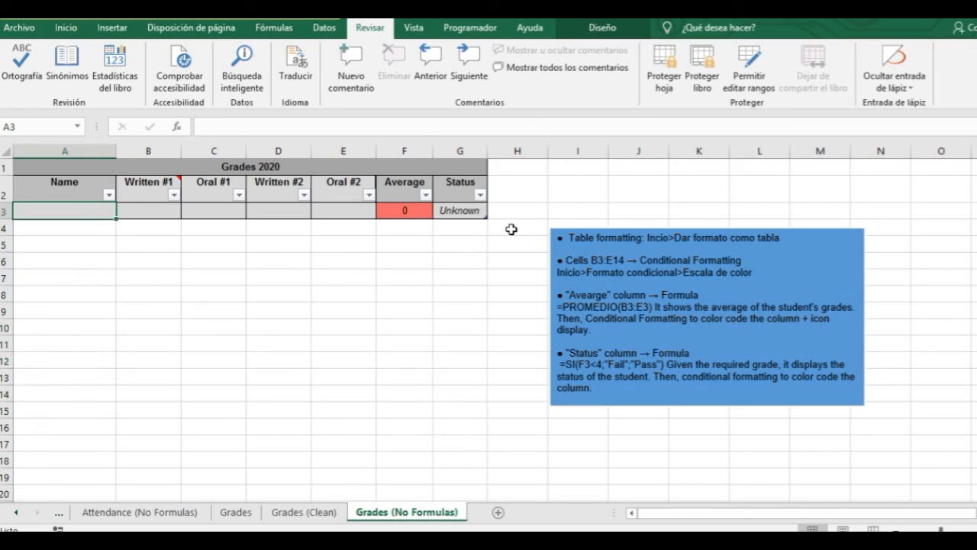
left_click_drag(485, 223, 474, 419)
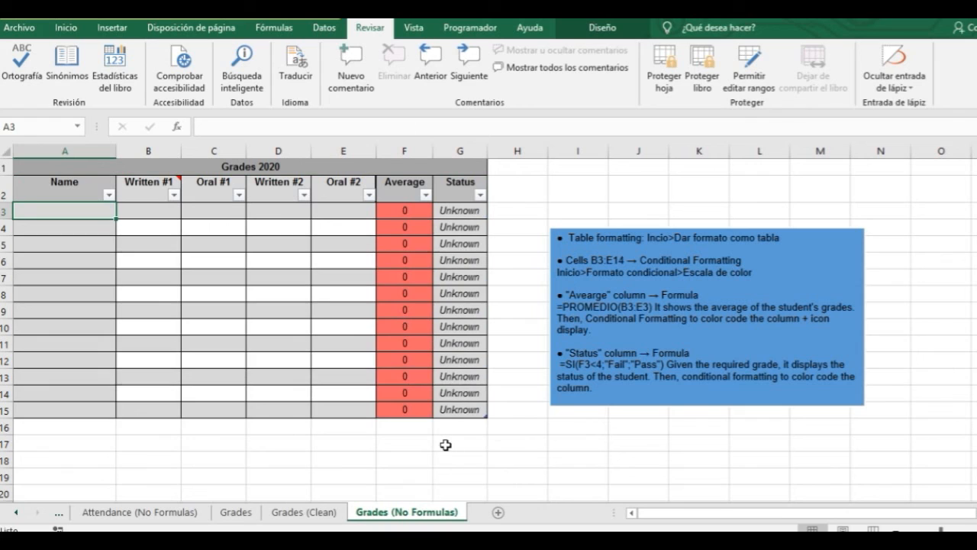
left_click(443, 441)
left_click_drag(329, 408, 332, 211)
left_click(358, 439)
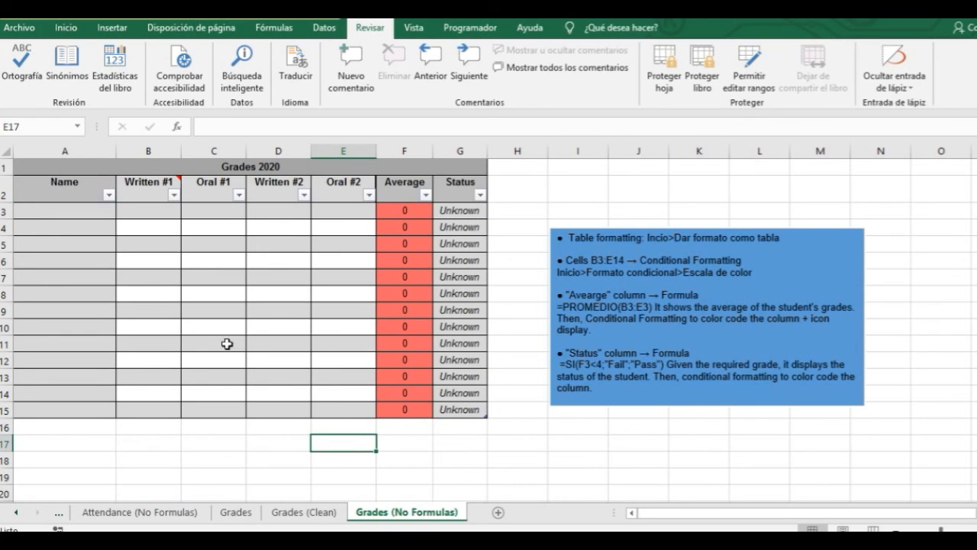
Step: Enter test grades 4, 5 and 10 in cells B11:D11 to check the color scale and Status formatting
left_click(227, 344)
left_click(166, 343)
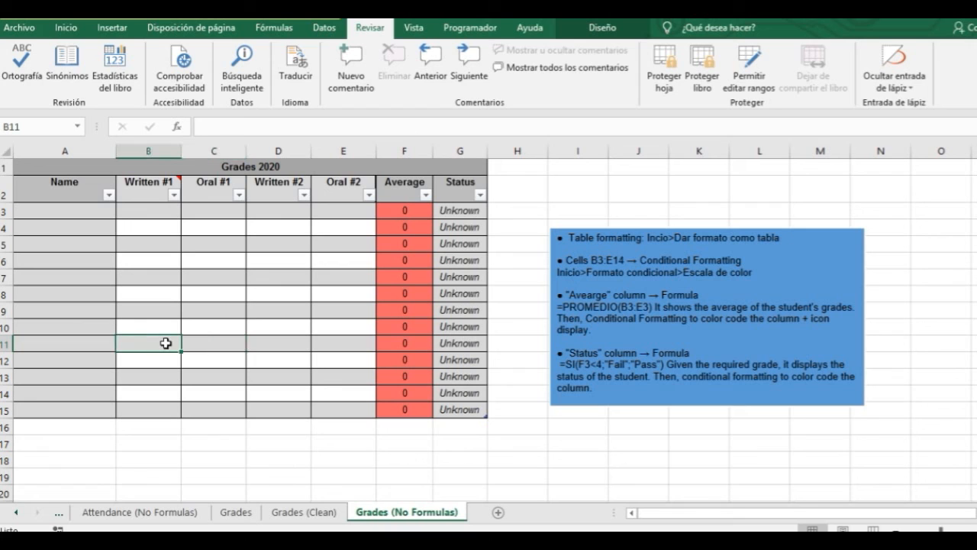
type("4")
key("Tab")
type("5")
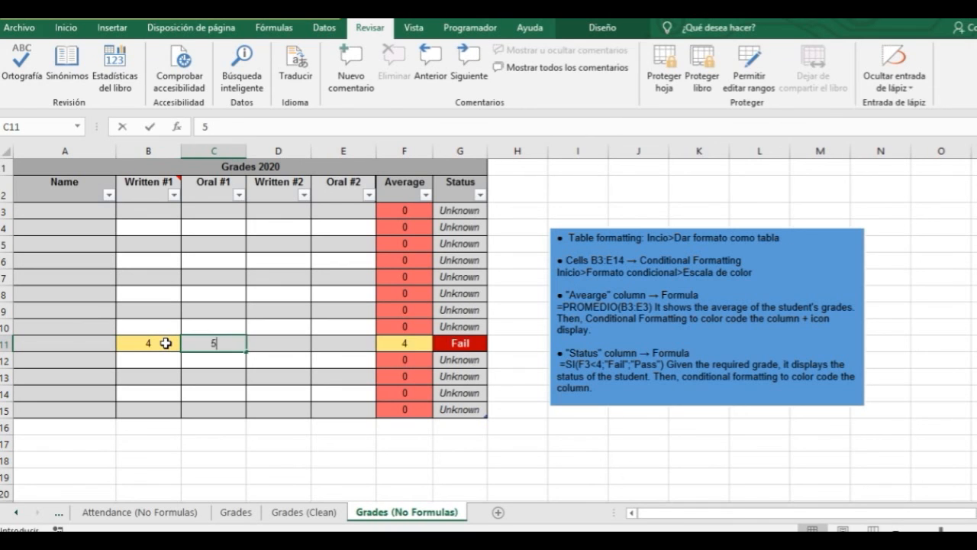
key("Tab")
type("10")
key("Return")
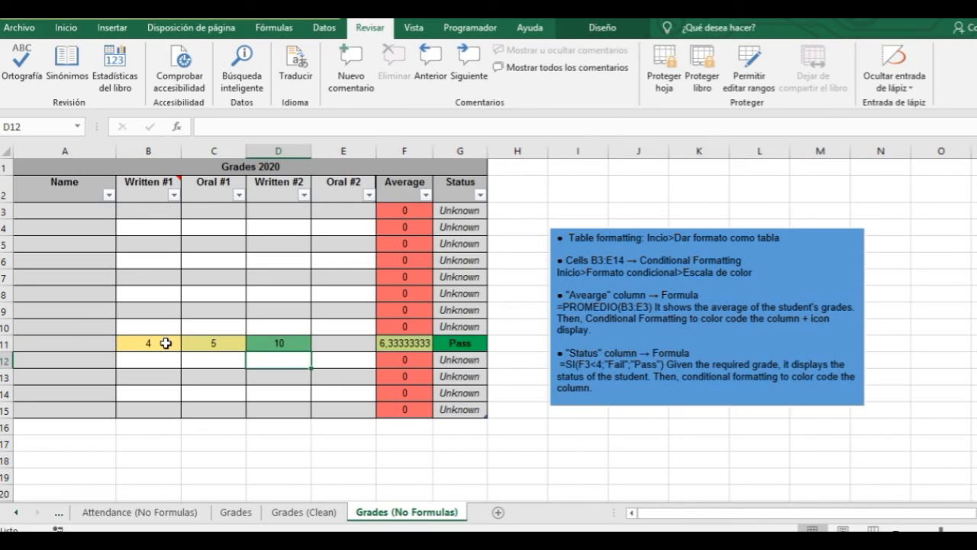
Step: Clear the test grades from cells B11:D11
left_click_drag(260, 342, 157, 338)
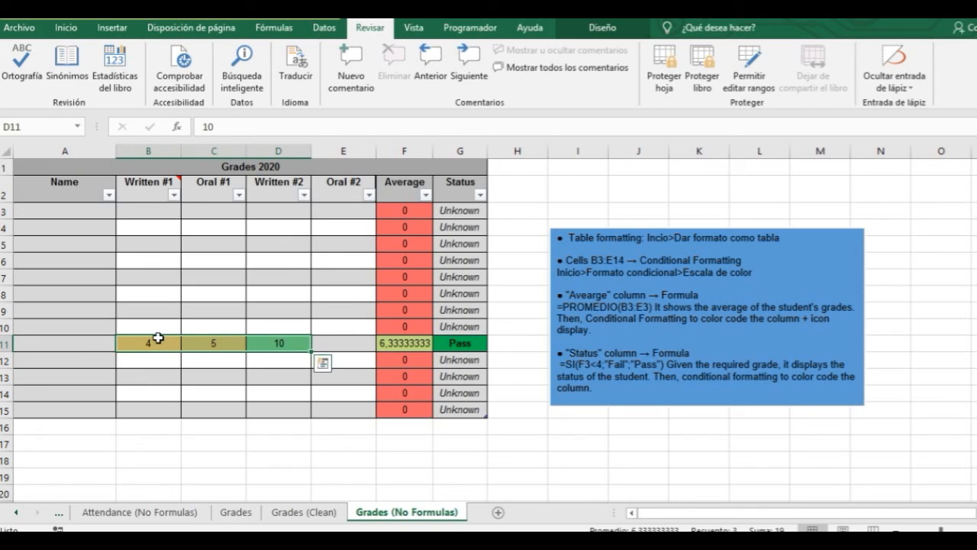
key("Delete")
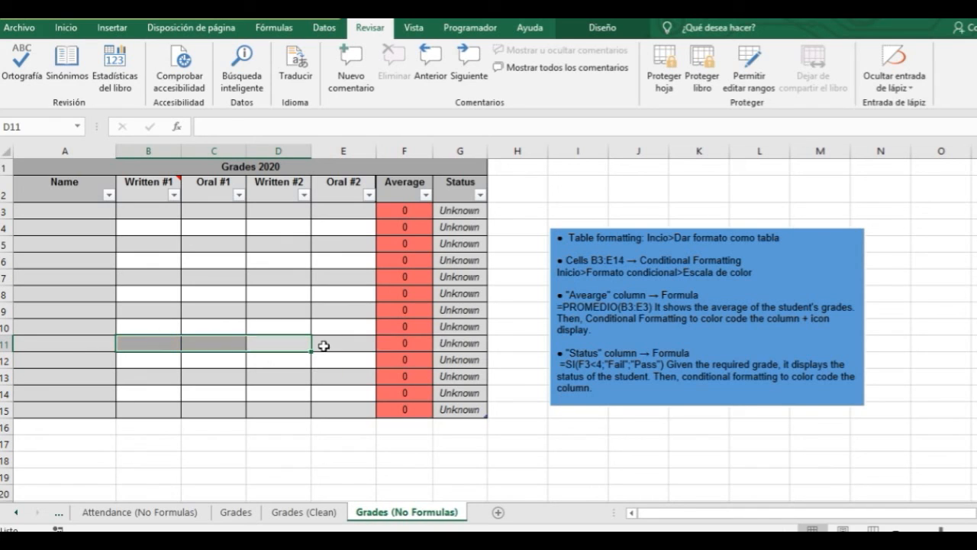
left_click(323, 325)
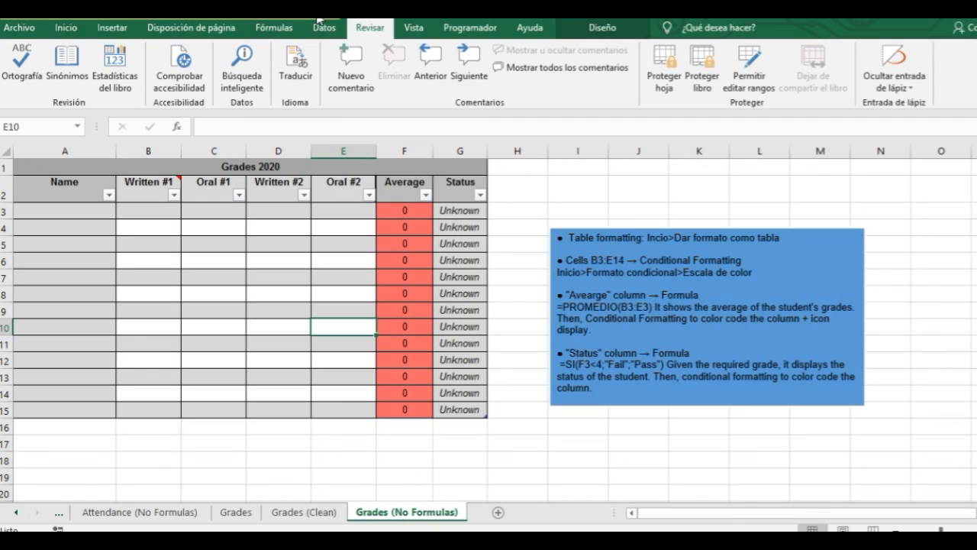